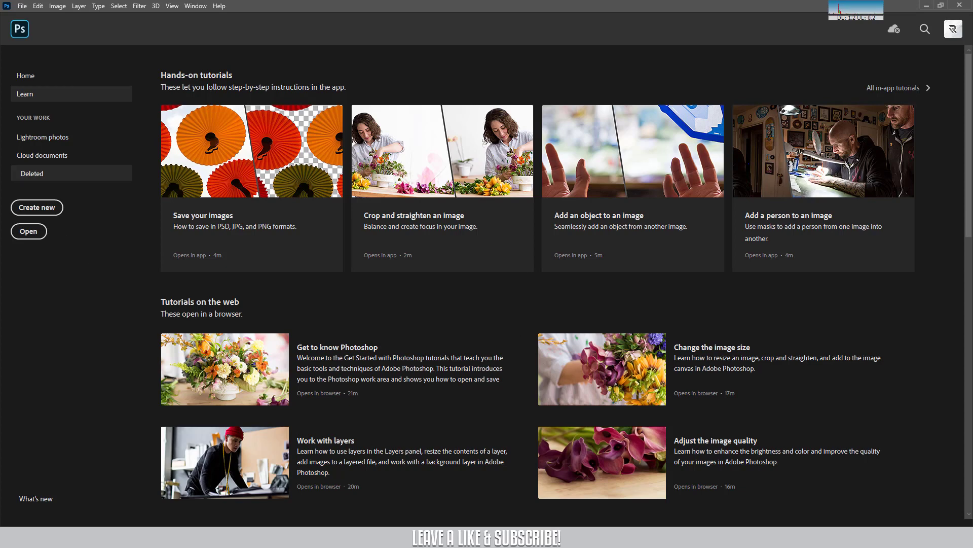
# - Create a new 1000 x 1000 pixel document at 300 pixels/inch with RGB color and a white background
pyautogui.click(37, 208)
pyautogui.click(631, 174)
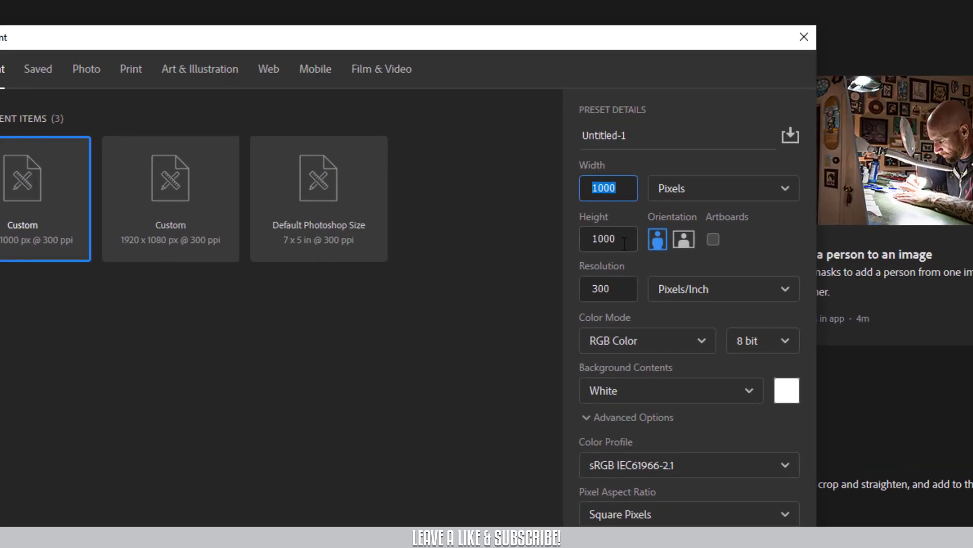
pyautogui.click(624, 242)
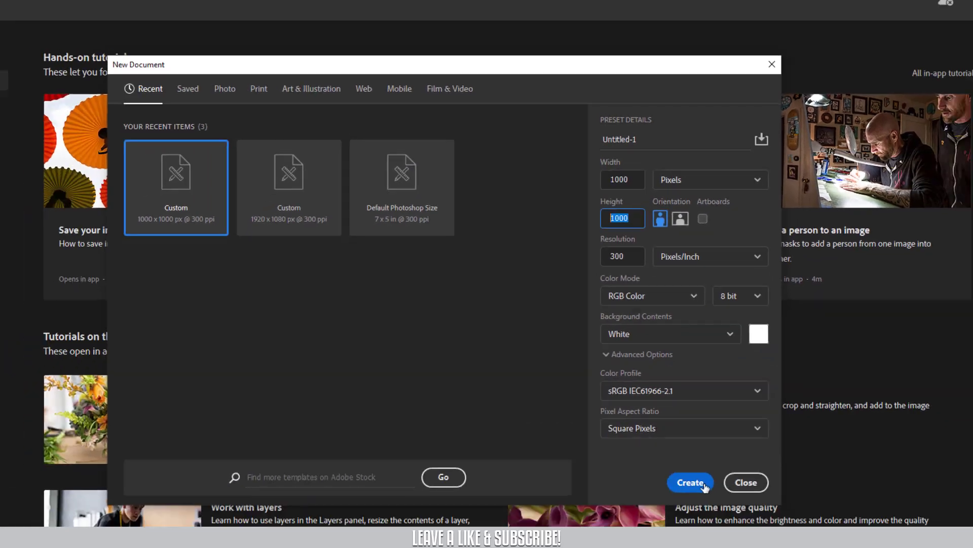
pyautogui.click(691, 480)
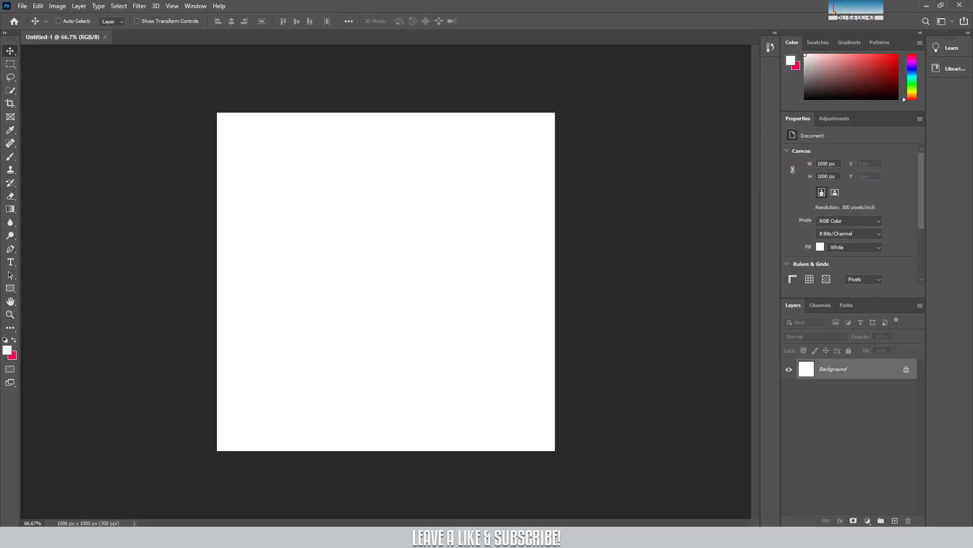
# - Add a black Solid Color fill layer above the background
pyautogui.click(869, 520)
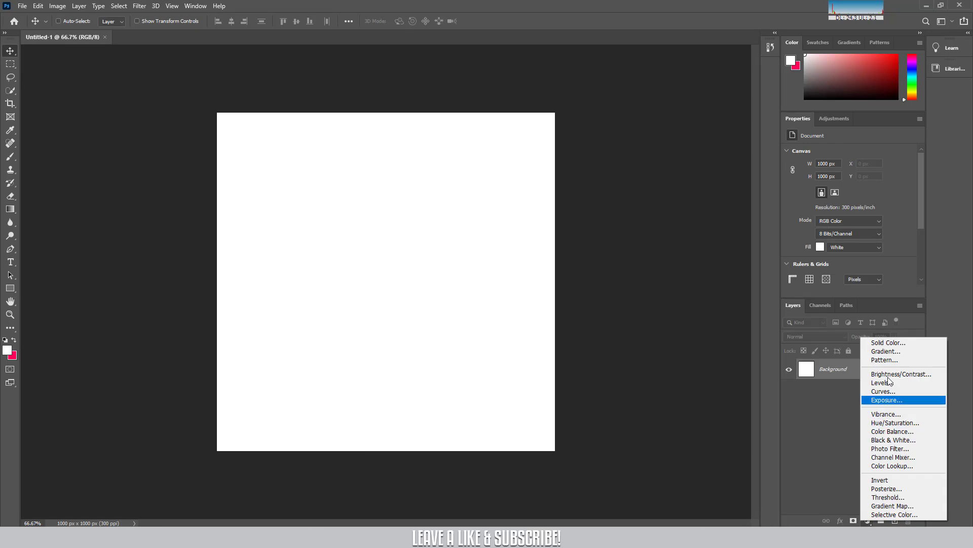
pyautogui.click(887, 343)
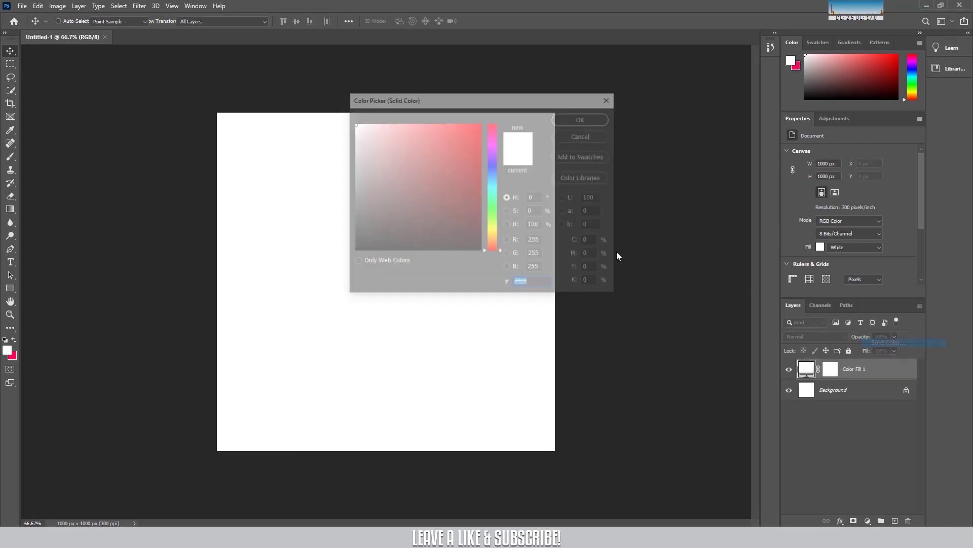
pyautogui.moveTo(417, 194); pyautogui.dragTo(350, 257)
pyautogui.click(583, 118)
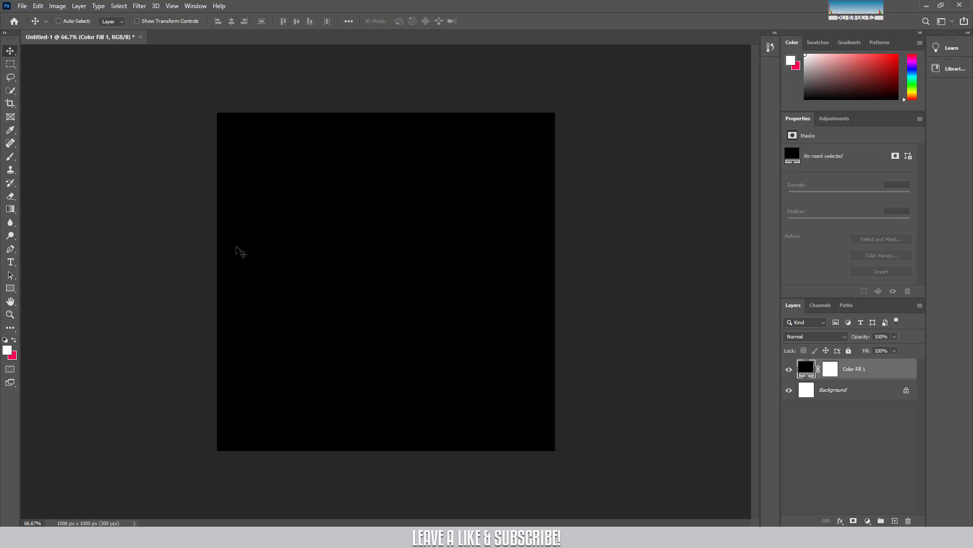
# - Add the white 50 pt text "AWESOME" and center it horizontally in the upper part of the canvas
pyautogui.click(10, 262)
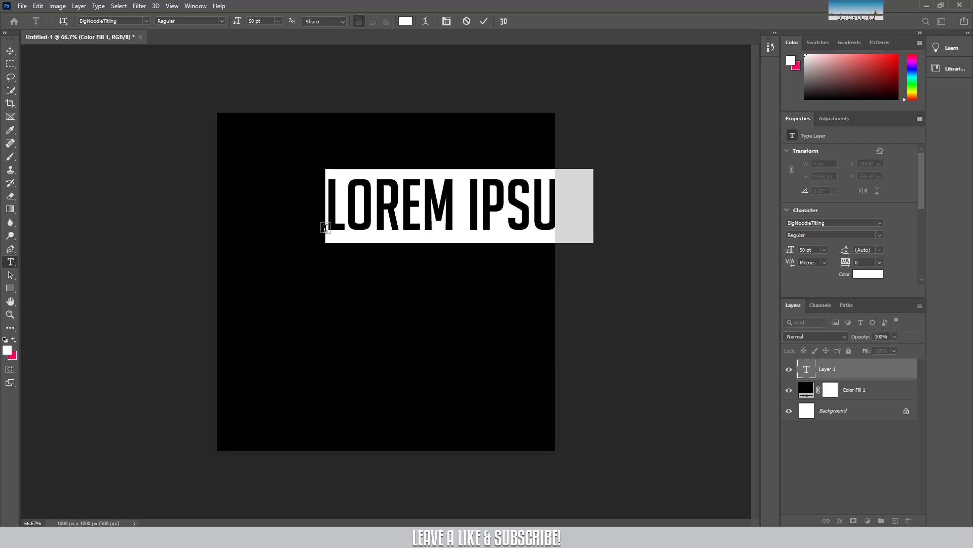
pyautogui.write('AWESOME')
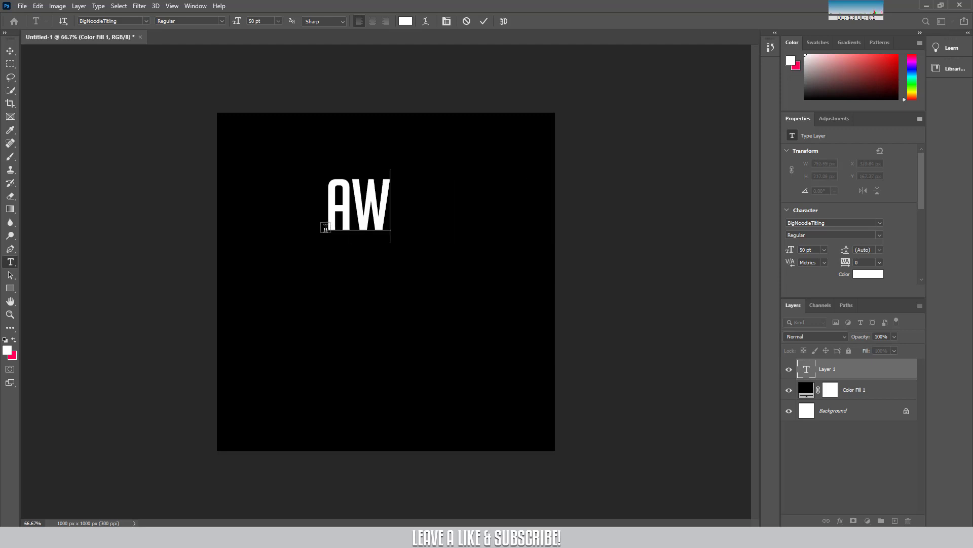
pyautogui.click(484, 21)
pyautogui.press('v')
pyautogui.moveTo(442, 221); pyautogui.dragTo(403, 221)
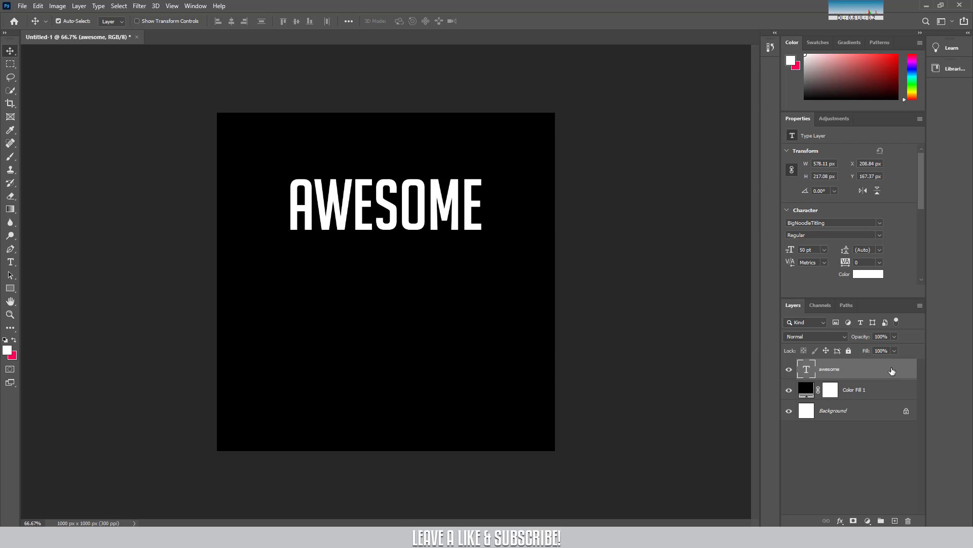
# - Duplicate the AWESOME text layer twice and stack the copies in evenly spaced rows below the original
pyautogui.hotkey('ctrl', 'j')
pyautogui.hotkey('ctrl', 'j')
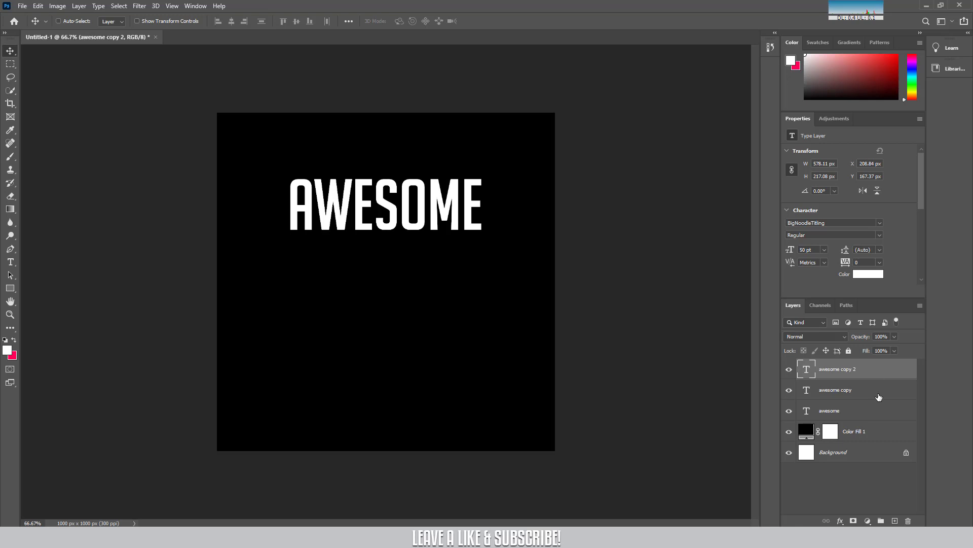
pyautogui.moveTo(403, 214); pyautogui.dragTo(433, 269)
pyautogui.moveTo(459, 218); pyautogui.dragTo(445, 328)
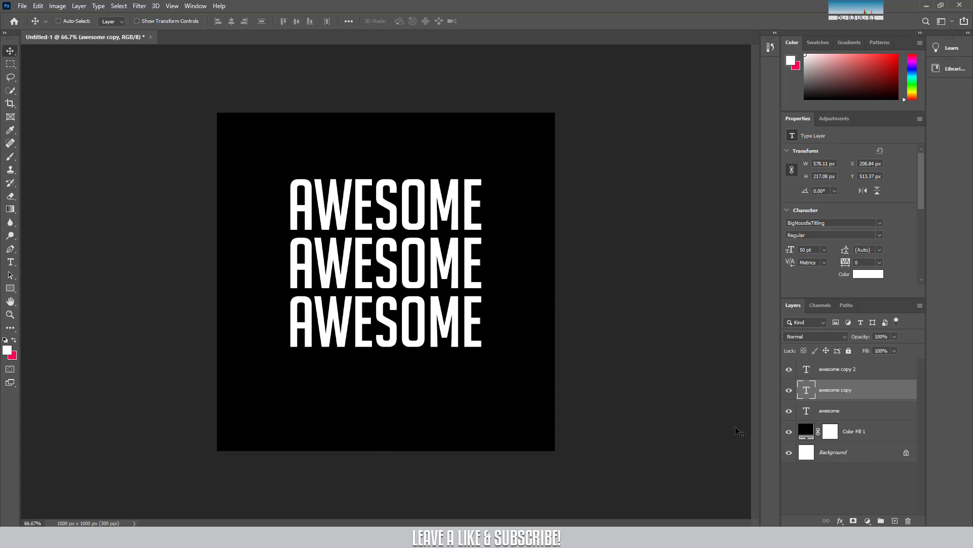
# - Group the three AWESOME text layers
pyautogui.click(873, 415)
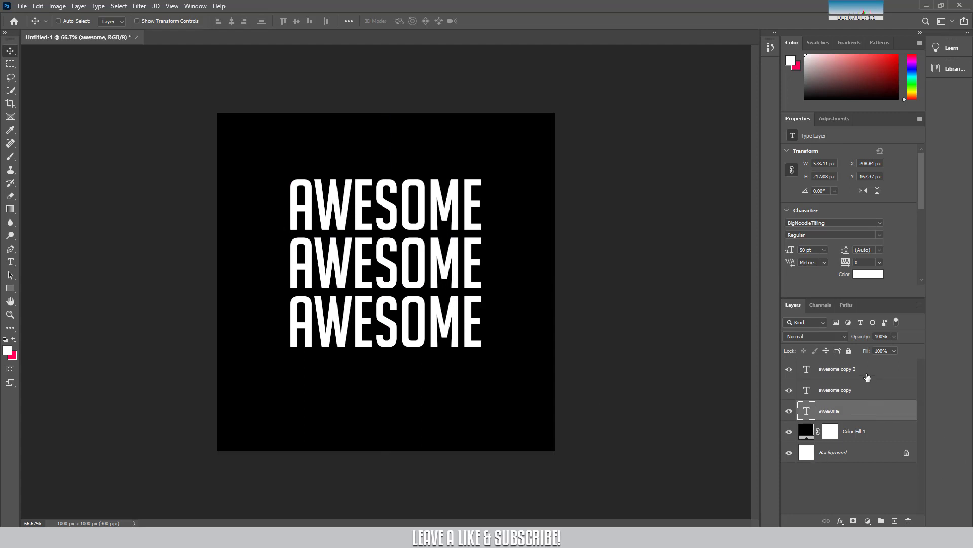
pyautogui.keyDown('shift'); pyautogui.click(867, 377); pyautogui.keyUp('shift')
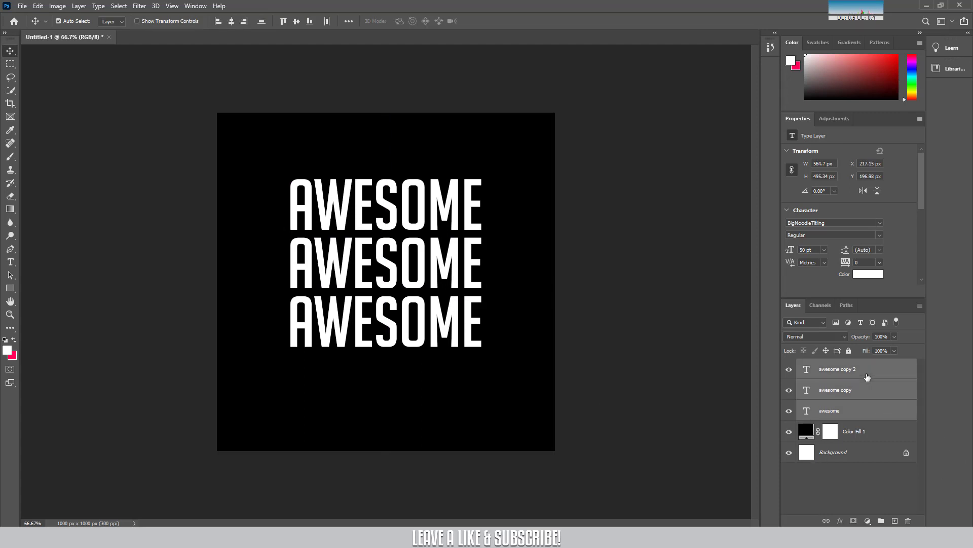
pyautogui.hotkey('ctrl', 'g')
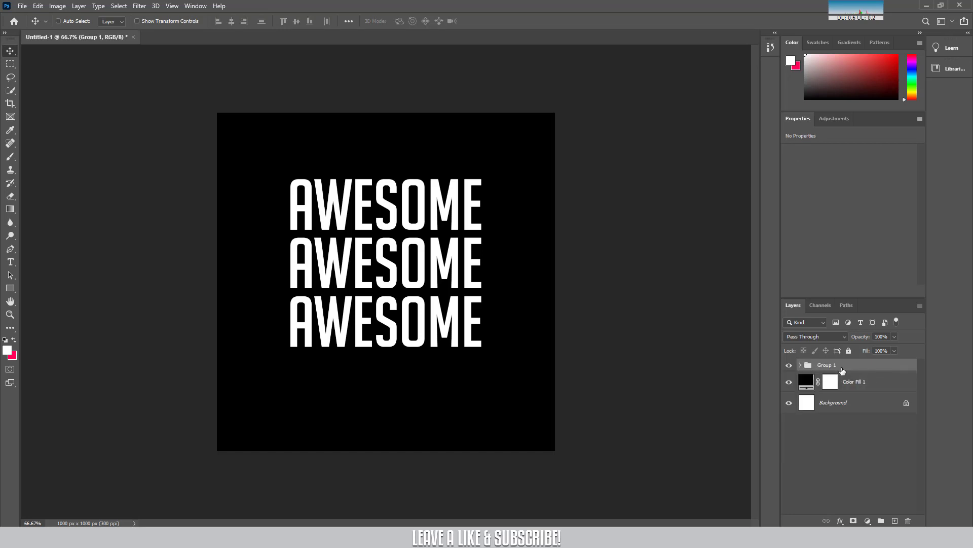
pyautogui.rightClick(860, 368)
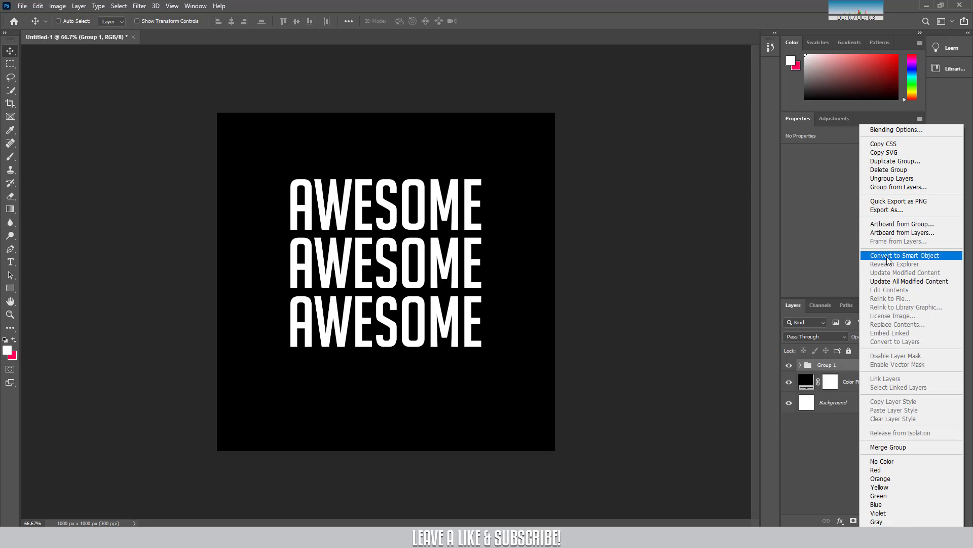
pyautogui.click(852, 428)
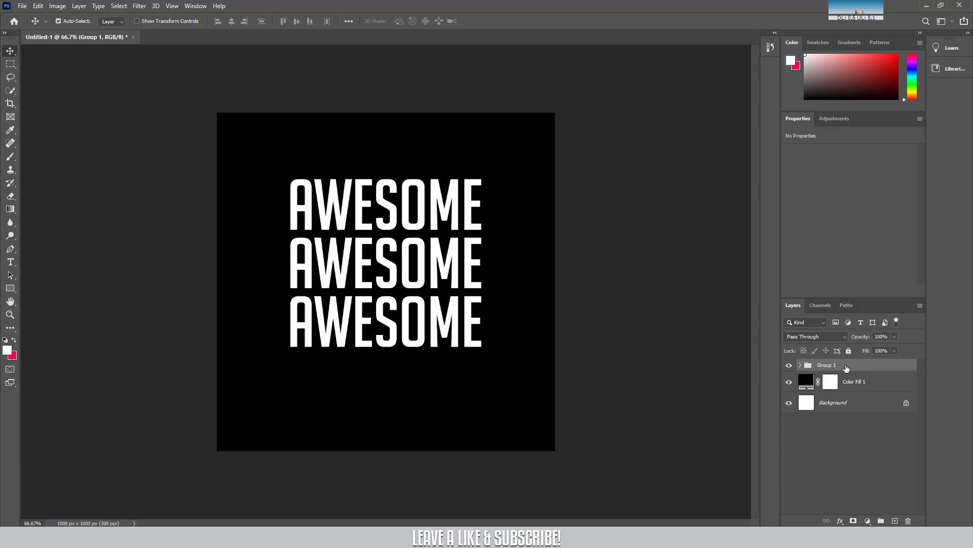
# - Duplicate the text group and hide the original group
pyautogui.hotkey('ctrl', 'j')
pyautogui.click(789, 378)
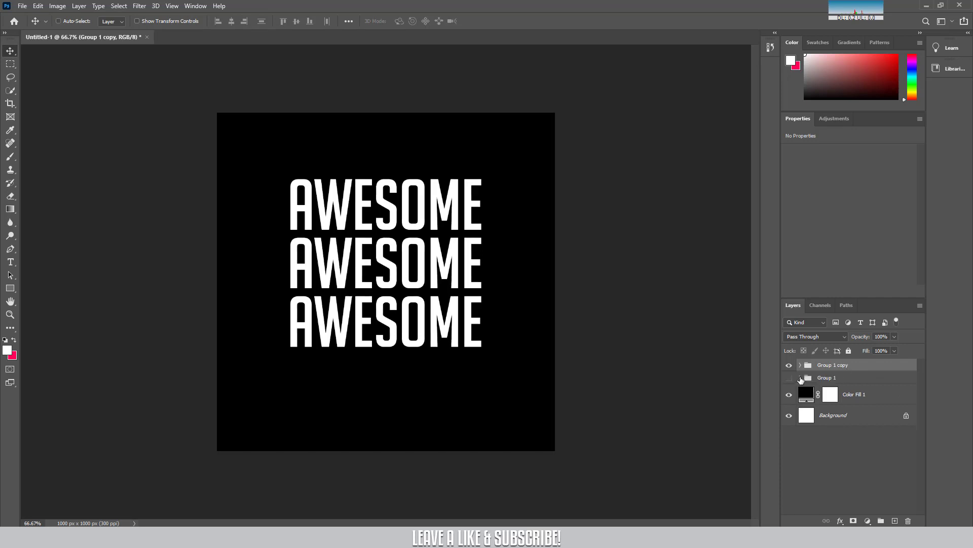
pyautogui.rightClick(871, 370)
pyautogui.press('Escape')
# - Convert the duplicated group to a smart object and nudge the text slightly down and to the right
pyautogui.rightClick(859, 372)
pyautogui.click(862, 270)
pyautogui.moveTo(411, 260)
pyautogui.mouseDown()
pyautogui.moveTo(426, 263)
pyautogui.moveTo(407, 266)
pyautogui.moveTo(418, 266)
pyautogui.mouseUp()
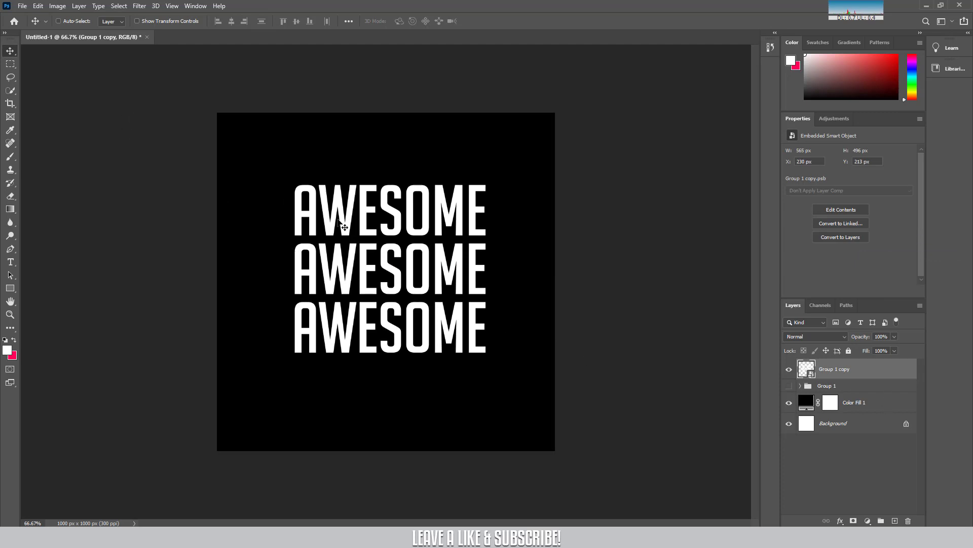
# - Warp the smart object into a wave by pulling the text's left part up and its right part down
pyautogui.hotkey('ctrl', 't')
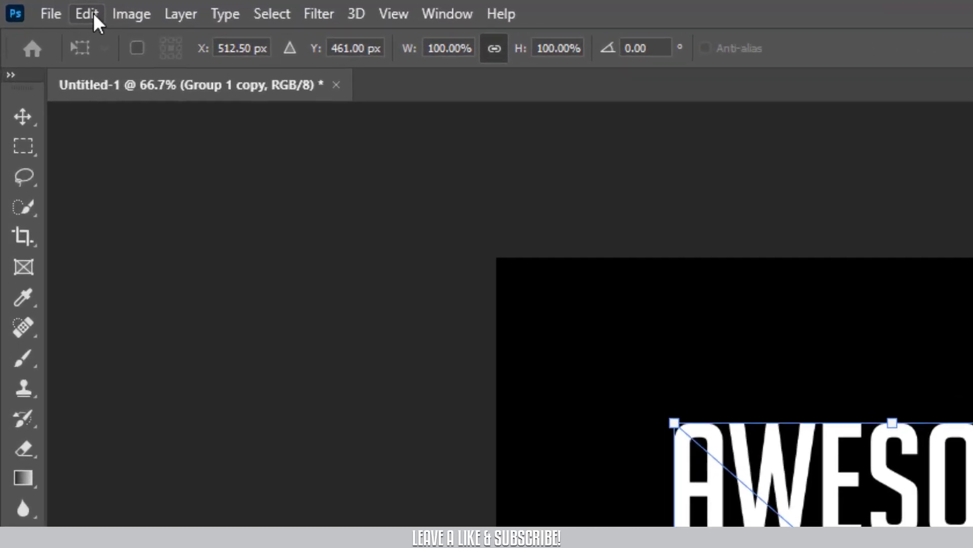
pyautogui.click(38, 6)
pyautogui.moveTo(226, 147)
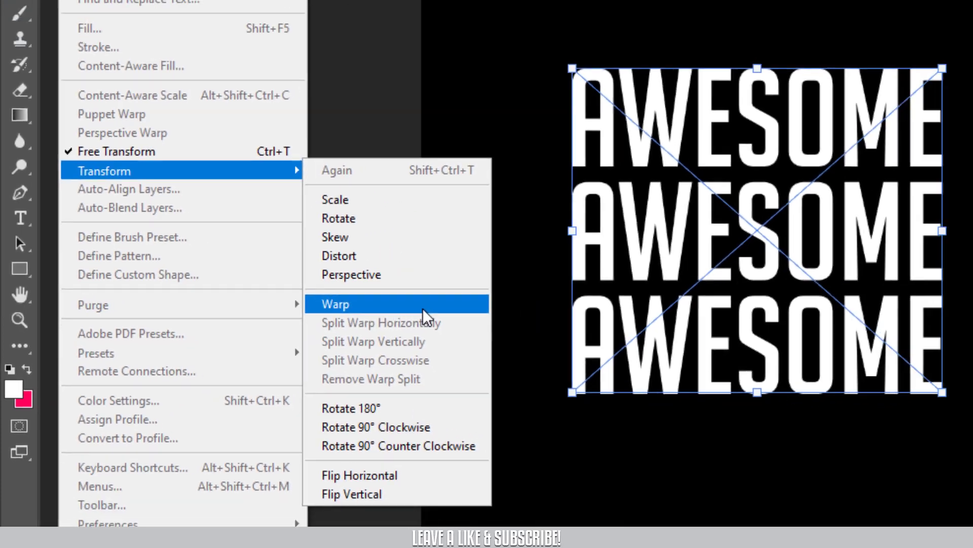
pyautogui.click(498, 307)
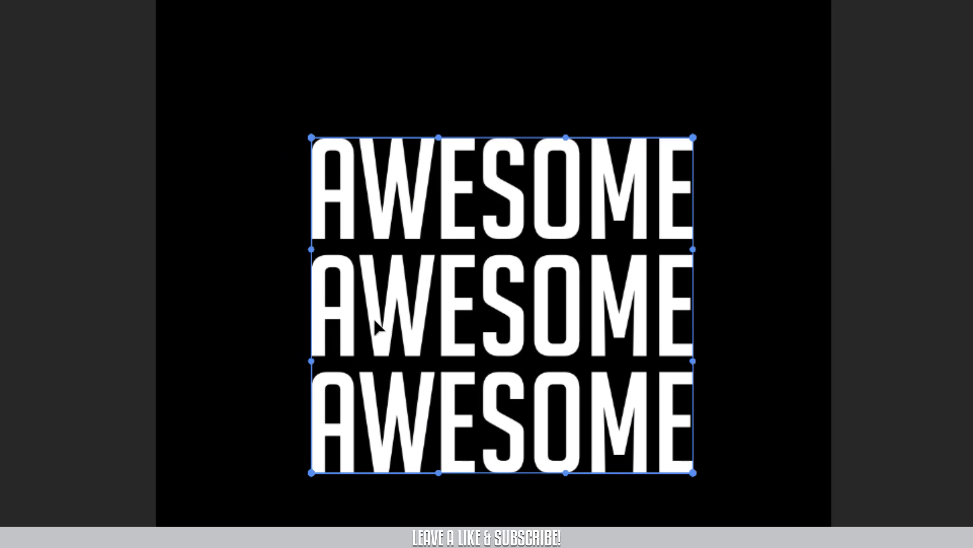
pyautogui.moveTo(373, 315); pyautogui.dragTo(370, 244)
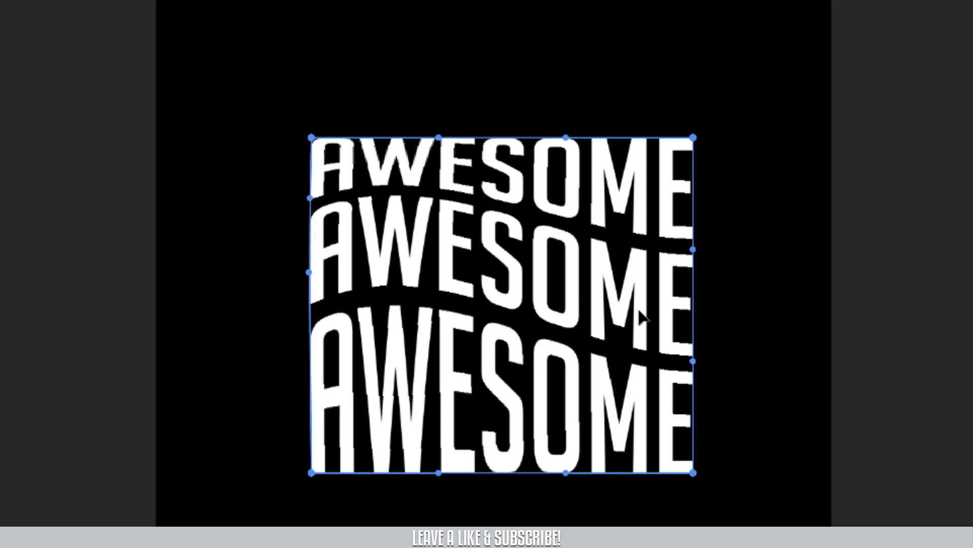
pyautogui.moveTo(639, 317); pyautogui.dragTo(638, 366)
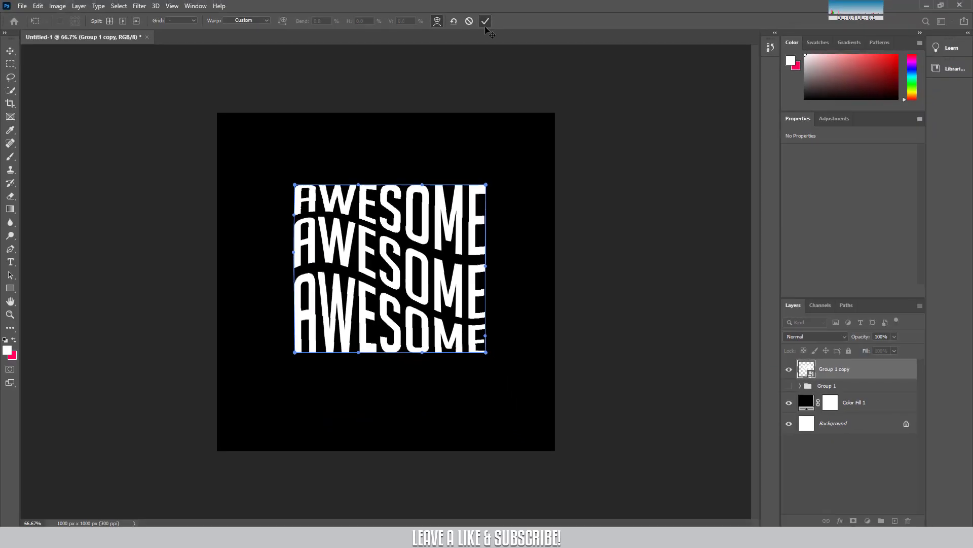
pyautogui.click(485, 21)
pyautogui.moveTo(443, 320); pyautogui.dragTo(437, 314)
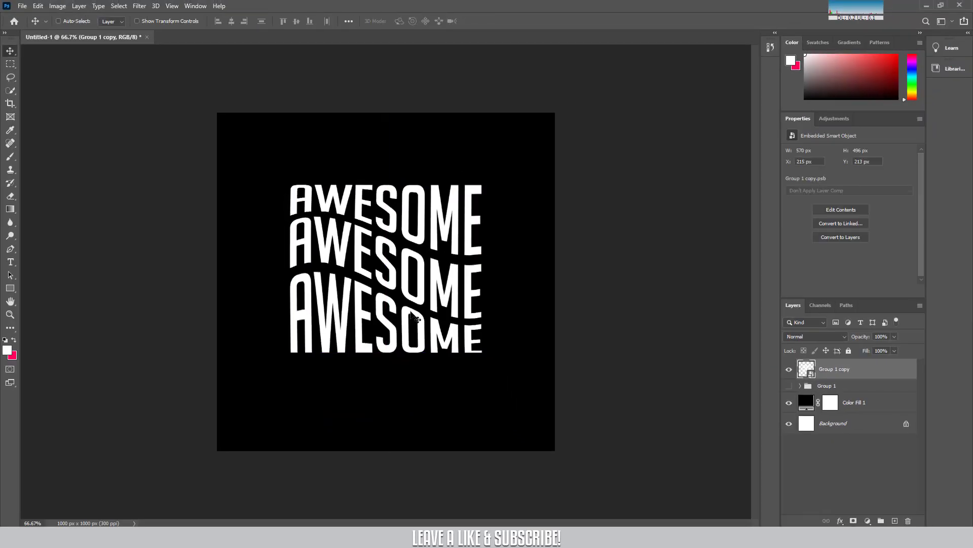
pyautogui.hotkey('ctrl', 'z')
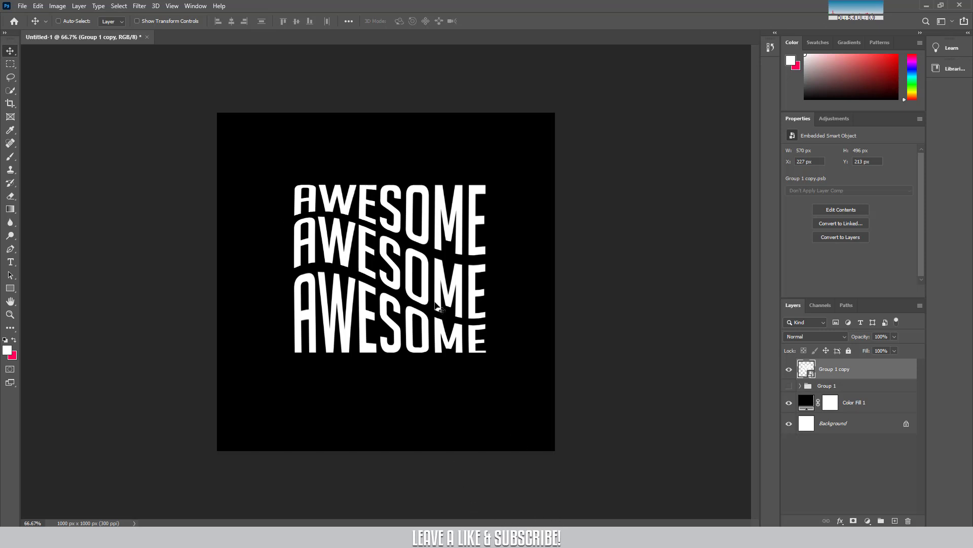
# - Scale the placed soccer ball image to about 211 x 209 px and position it over the lower center of the AWESOME text
pyautogui.moveTo(555, 113); pyautogui.dragTo(428, 239)
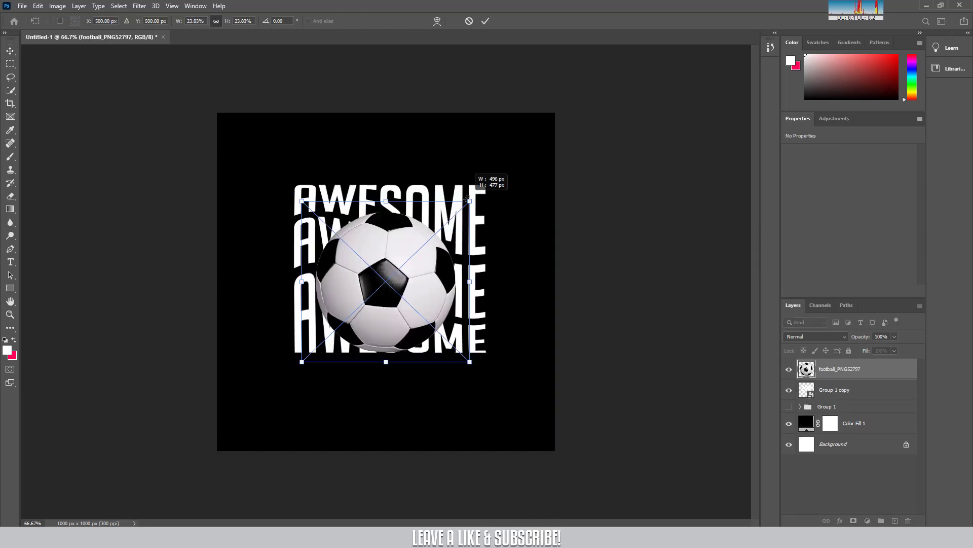
pyautogui.moveTo(399, 285); pyautogui.dragTo(398, 337)
pyautogui.click(484, 22)
pyautogui.moveTo(409, 343)
pyautogui.mouseDown()
pyautogui.moveTo(409, 370)
pyautogui.moveTo(301, 357)
pyautogui.moveTo(409, 370)
pyautogui.mouseUp()
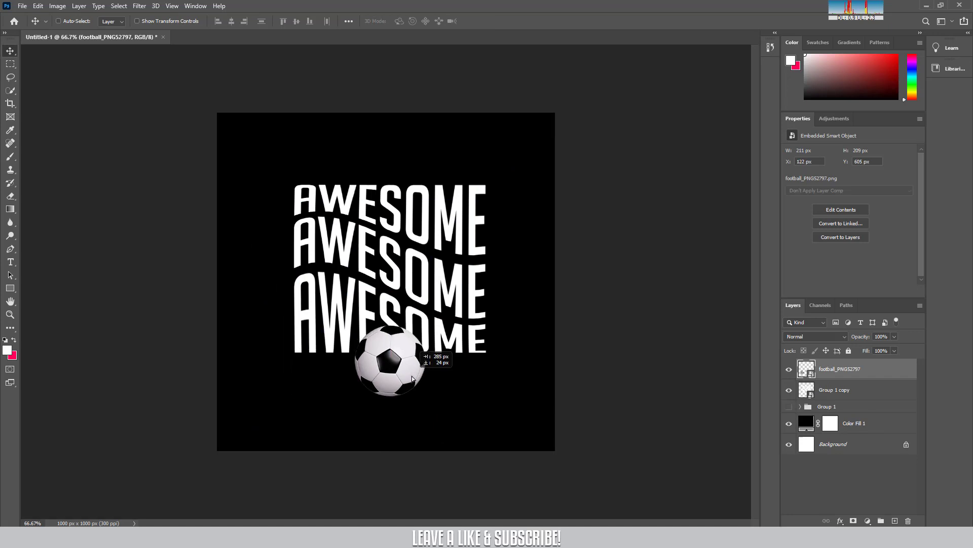
# - On a new layer, paint a single soft white glow over the ball's lower part with a 300 px brush at 44% opacity
pyautogui.click(895, 521)
pyautogui.press('b')
pyautogui.press('[')
pyautogui.press('[')
pyautogui.press('[')
pyautogui.press('[')
pyautogui.press('[')
pyautogui.press('[')
pyautogui.press('[')
pyautogui.press('[')
pyautogui.press('[')
pyautogui.press('[')
pyautogui.click(73, 21)
pyautogui.click(391, 382)
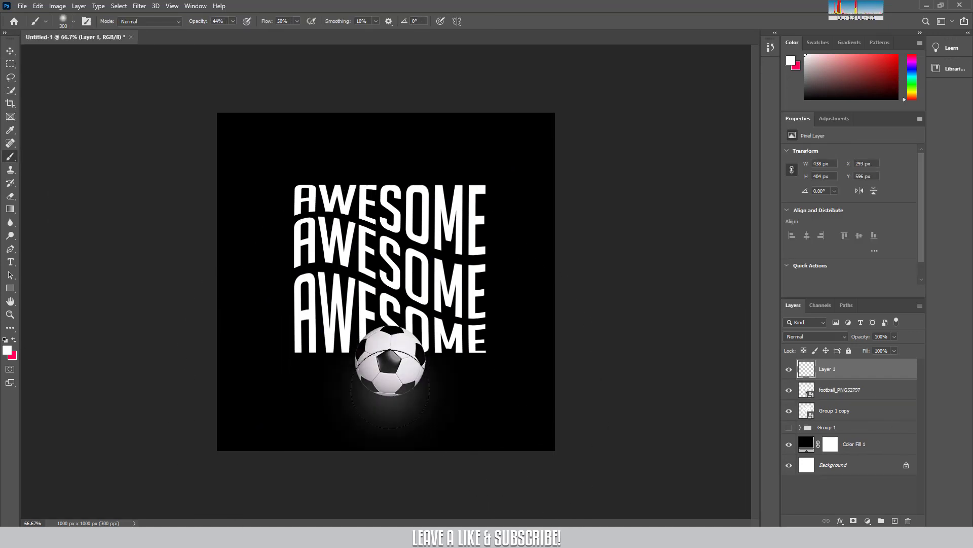
# - Flatten the white glow vertically beneath the ball and move its layer below the football layer
pyautogui.hotkey('ctrl', 't')
pyautogui.moveTo(390, 314); pyautogui.dragTo(390, 420)
pyautogui.press('Return')
pyautogui.moveTo(874, 377); pyautogui.dragTo(874, 395)
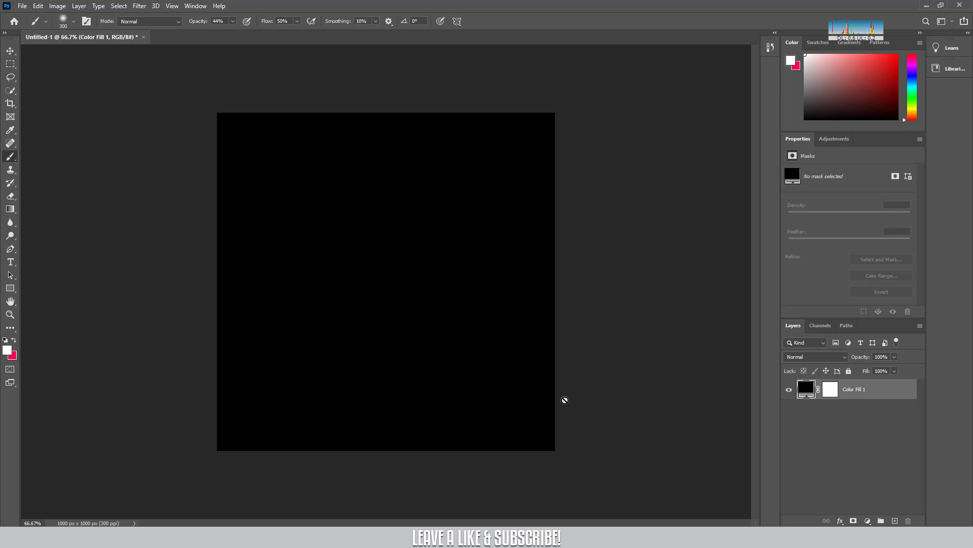
# - Add the white 50 pt text "TEXT" on the black canvas and move it to the center
pyautogui.click(11, 263)
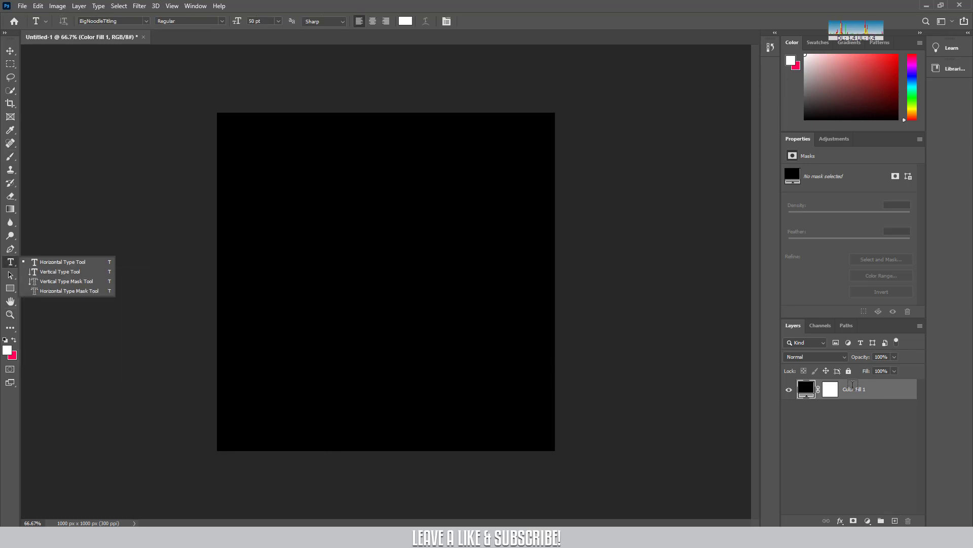
pyautogui.click(309, 237)
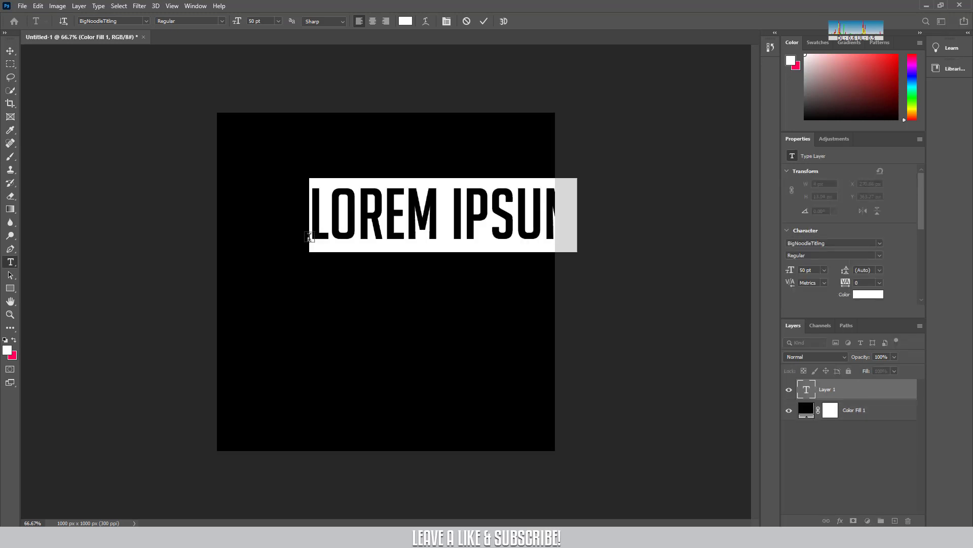
pyautogui.write('TEXT')
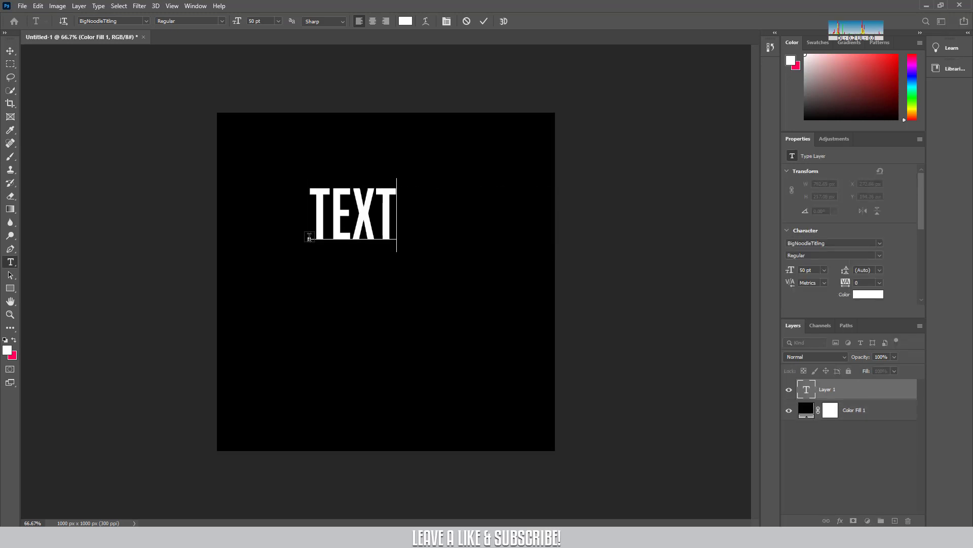
pyautogui.click(484, 21)
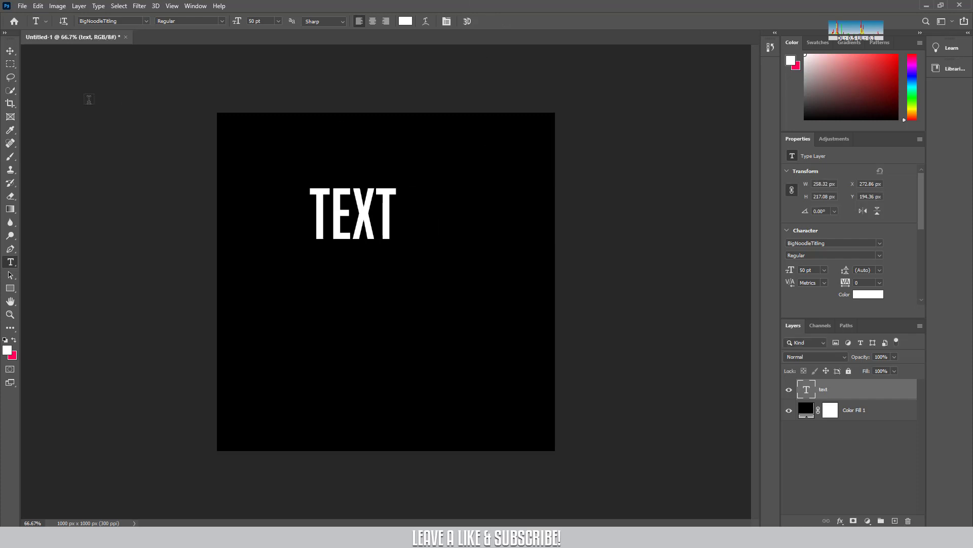
pyautogui.click(11, 52)
pyautogui.moveTo(367, 208); pyautogui.dragTo(409, 267)
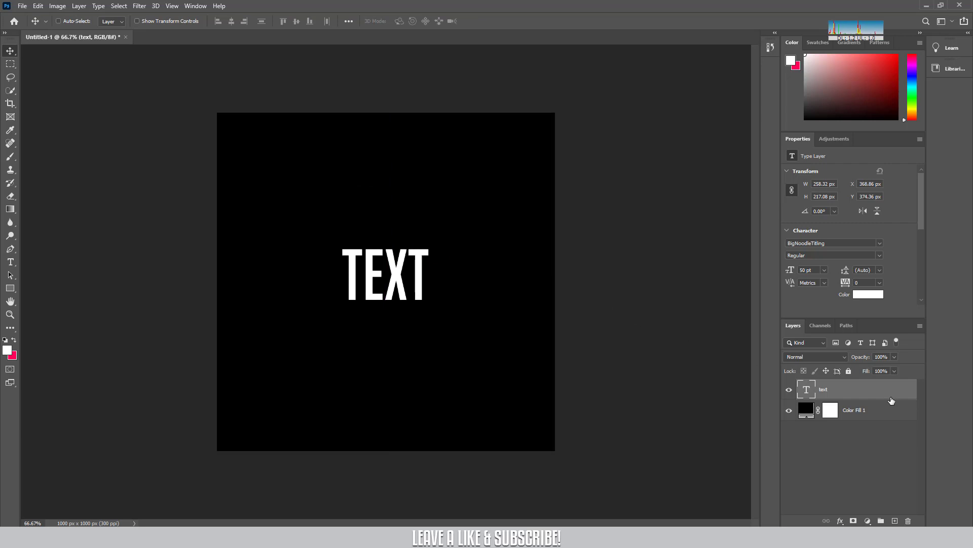
# - Duplicate the TEXT layer three times
pyautogui.press('ctrl')
pyautogui.hotkey('ctrl', 'j')
pyautogui.hotkey('ctrl', 'j')
pyautogui.hotkey('ctrl', 'j')
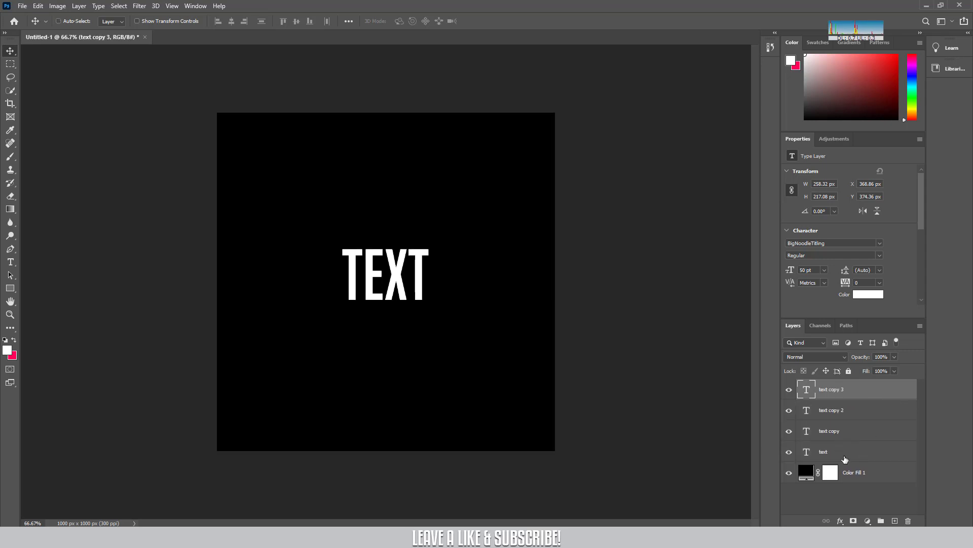
# - Limit the text copy layer's blending channels to red only by disabling G and B
pyautogui.click(844, 458)
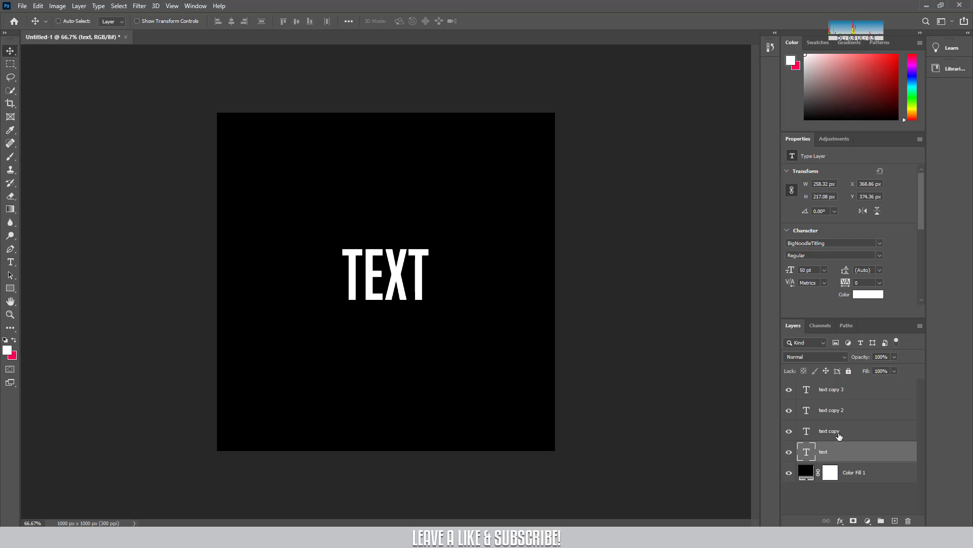
pyautogui.rightClick(872, 434)
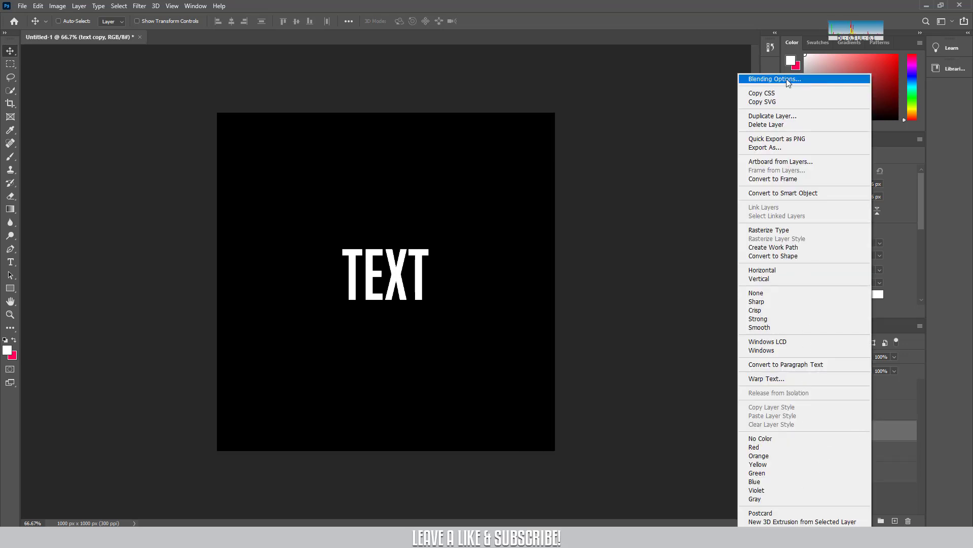
pyautogui.click(787, 78)
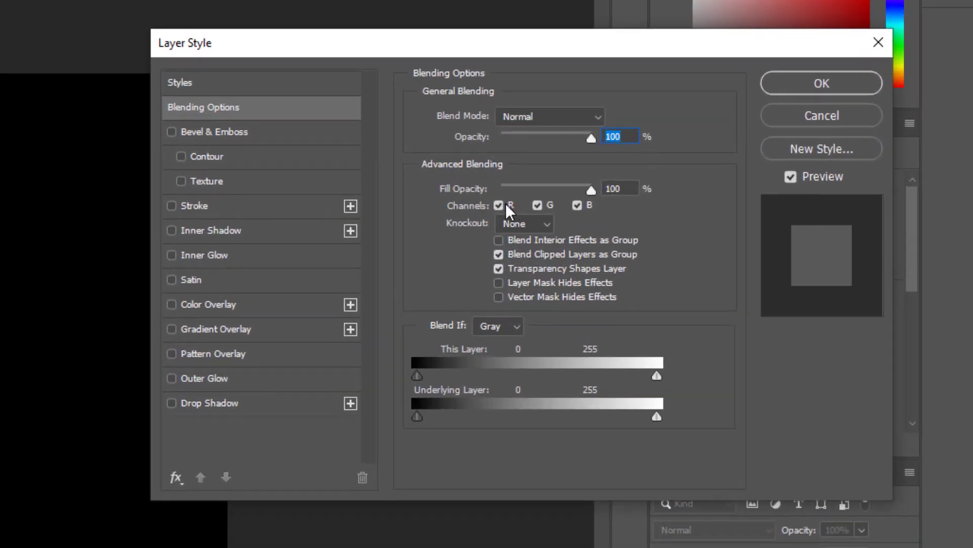
pyautogui.click(537, 205)
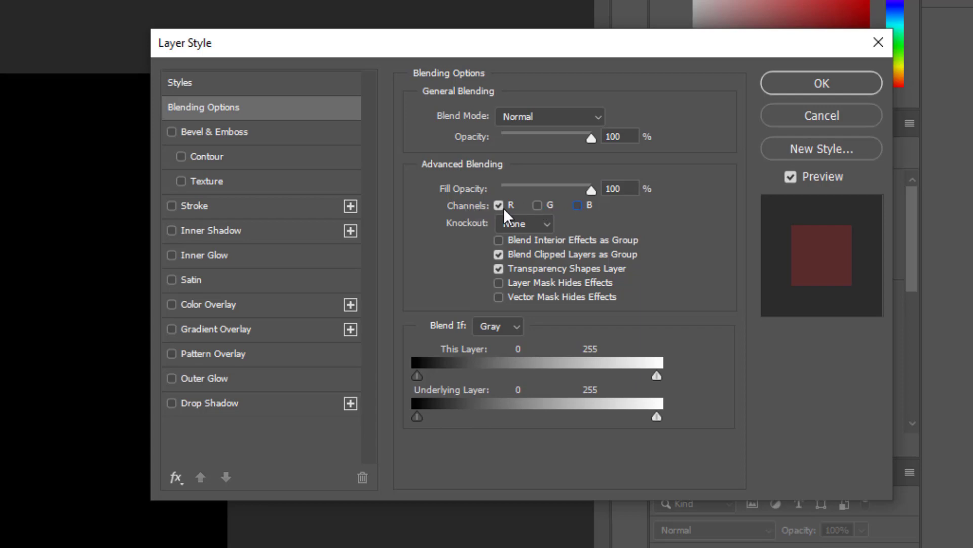
pyautogui.click(820, 84)
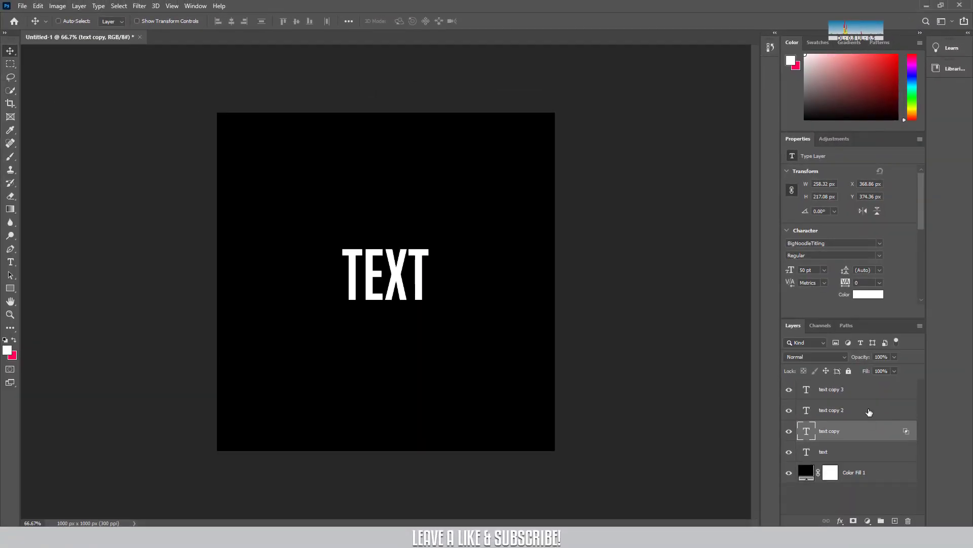
# - Limit the text copy 2 layer's blending channels to blue only by disabling R and G
pyautogui.rightClick(869, 412)
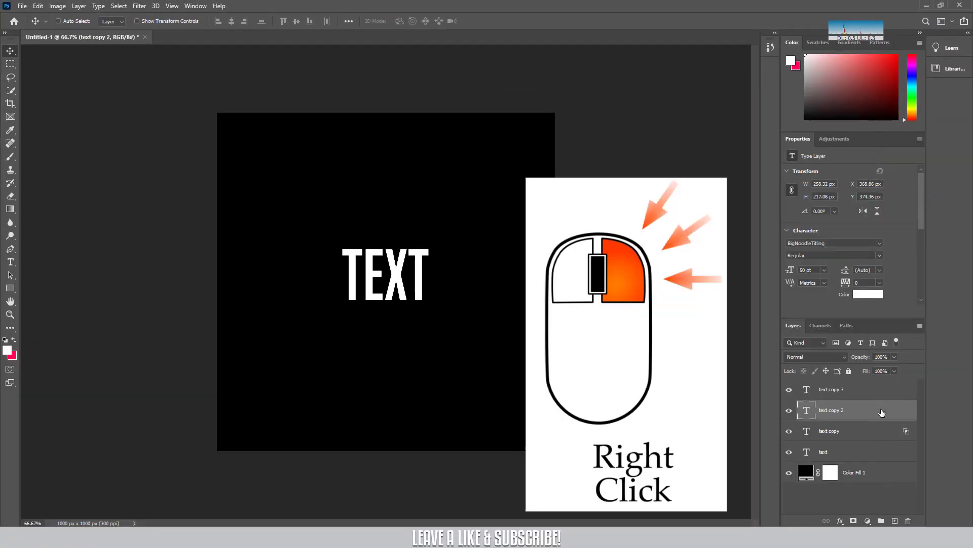
pyautogui.rightClick(881, 413)
pyautogui.click(781, 80)
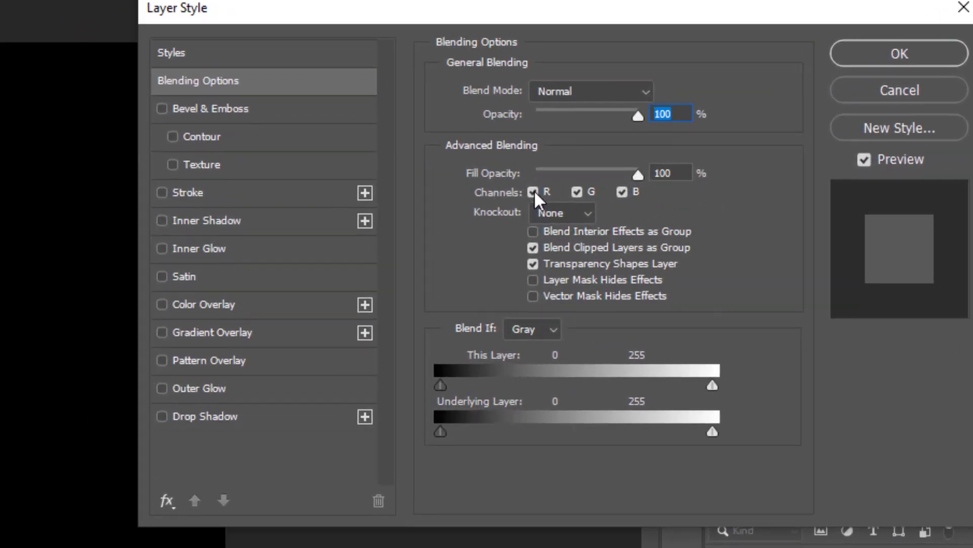
pyautogui.click(533, 191)
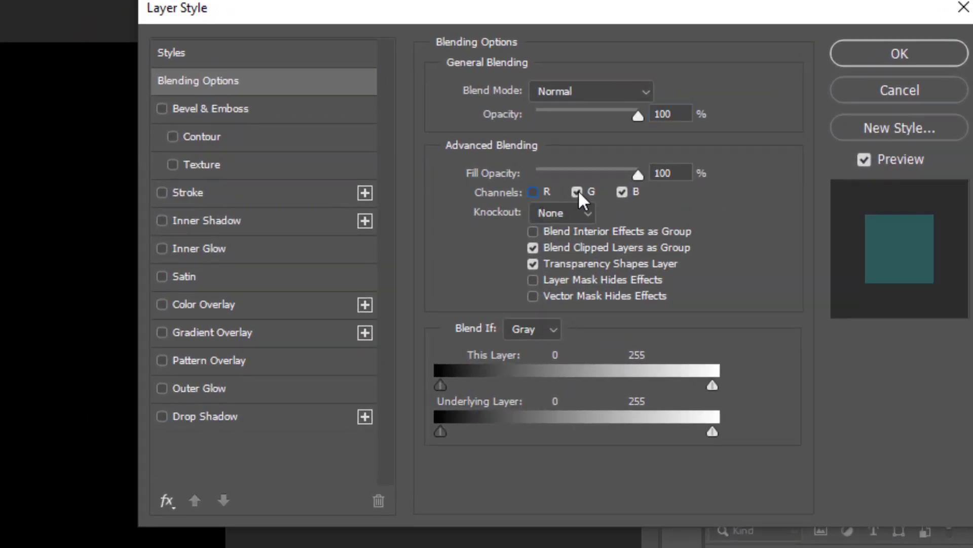
pyautogui.click(578, 192)
pyautogui.click(915, 57)
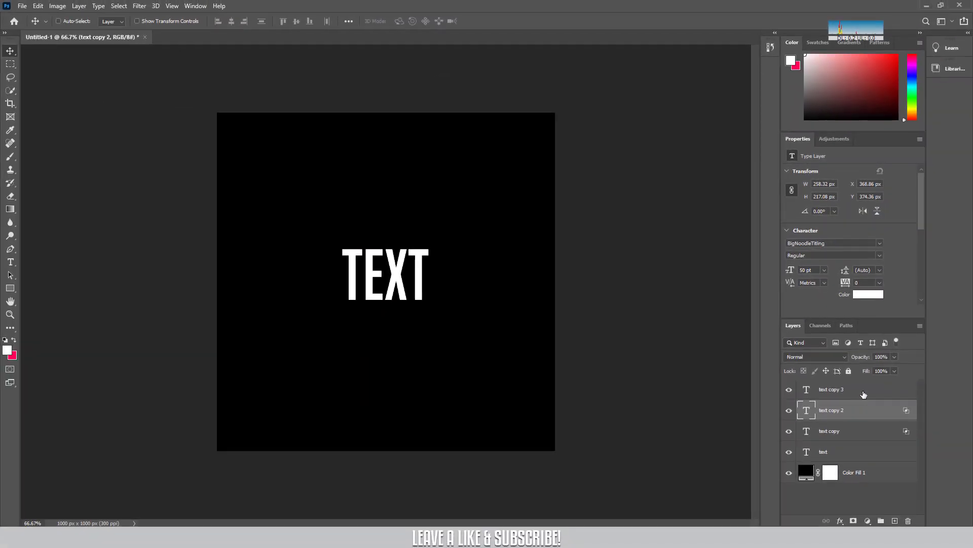
# - Limit the text copy 3 layer's blending channels to green only by disabling R and B
pyautogui.rightClick(864, 395)
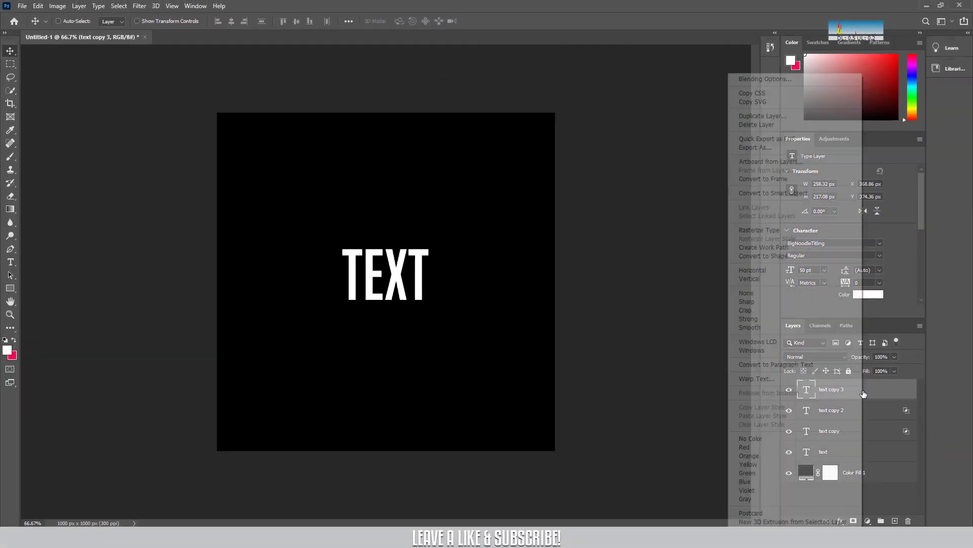
pyautogui.click(775, 79)
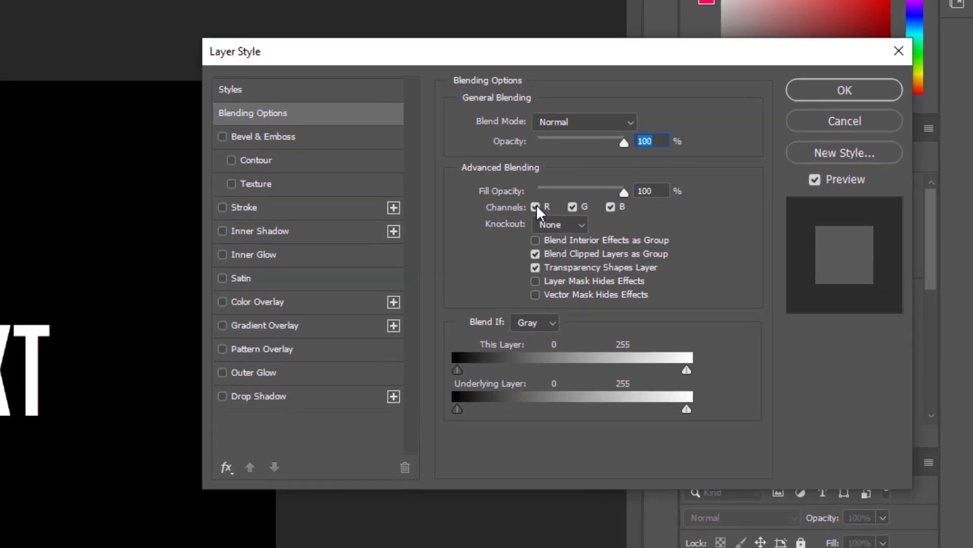
pyautogui.click(536, 207)
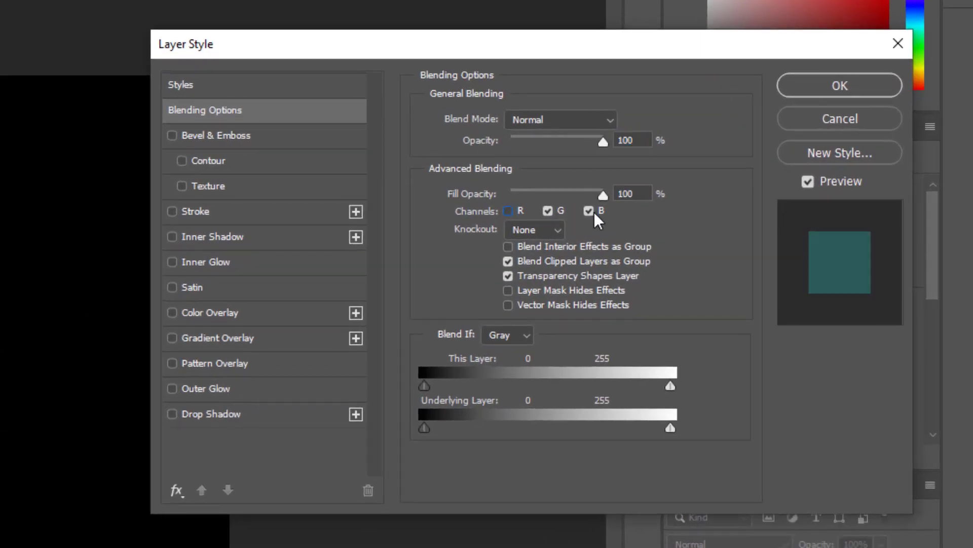
pyautogui.click(611, 207)
pyautogui.click(865, 92)
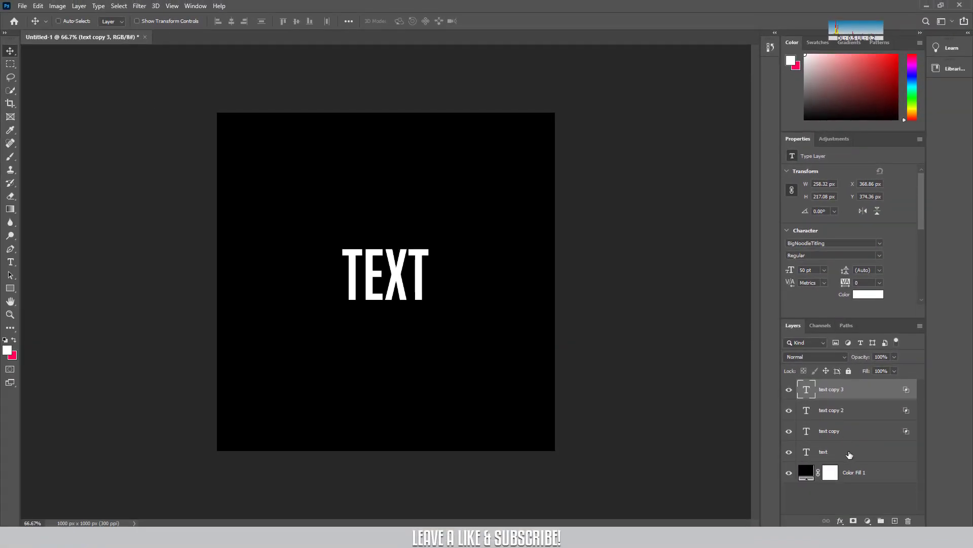
# - Hide and reshow the original text layer, and shift the red text copy slightly to the right
pyautogui.click(847, 455)
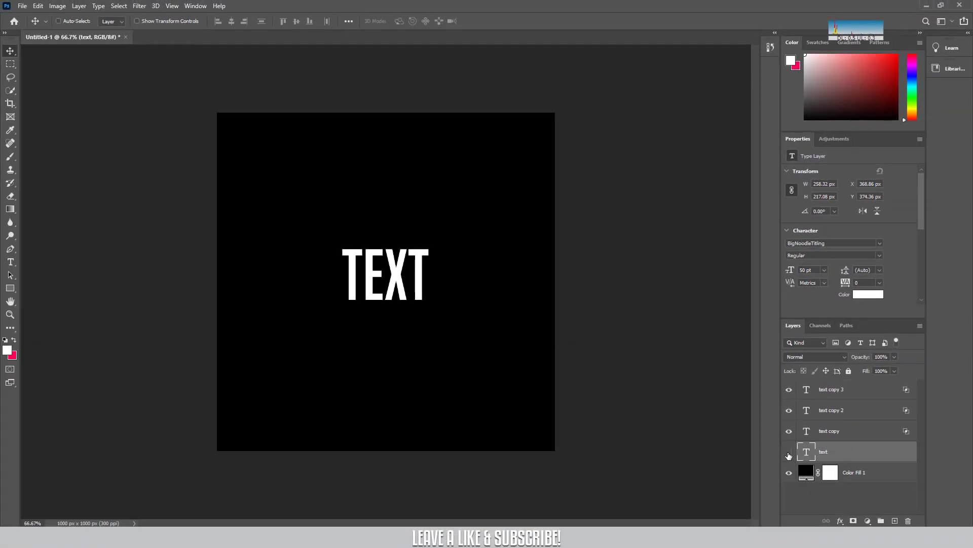
pyautogui.click(788, 452)
pyautogui.click(789, 452)
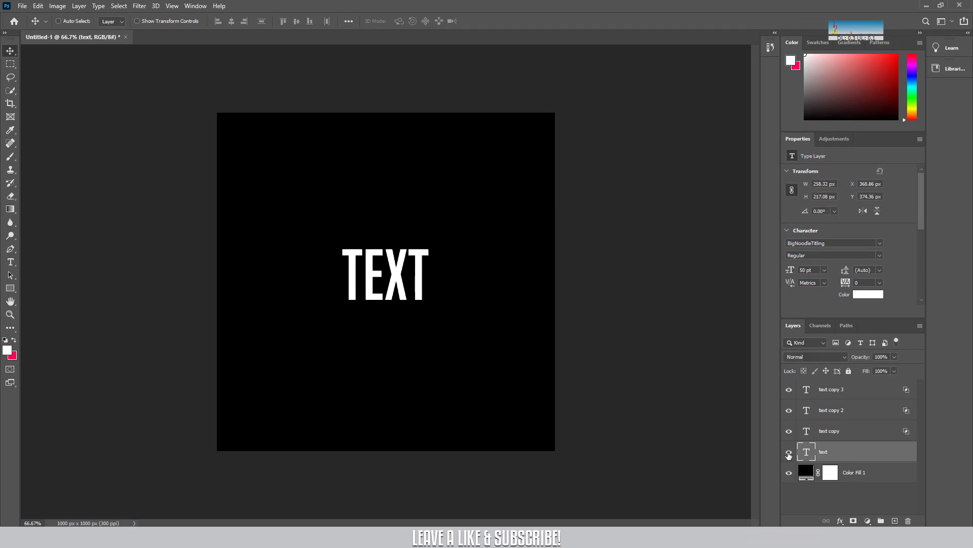
pyautogui.click(841, 435)
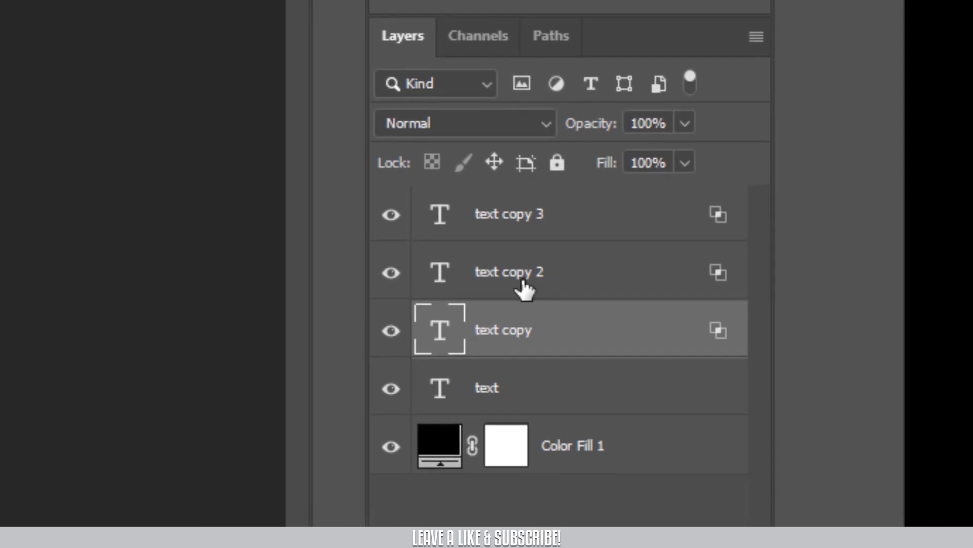
# - Nudge the blue text copy 2 layer a few pixels to the left of the original text
pyautogui.click(524, 285)
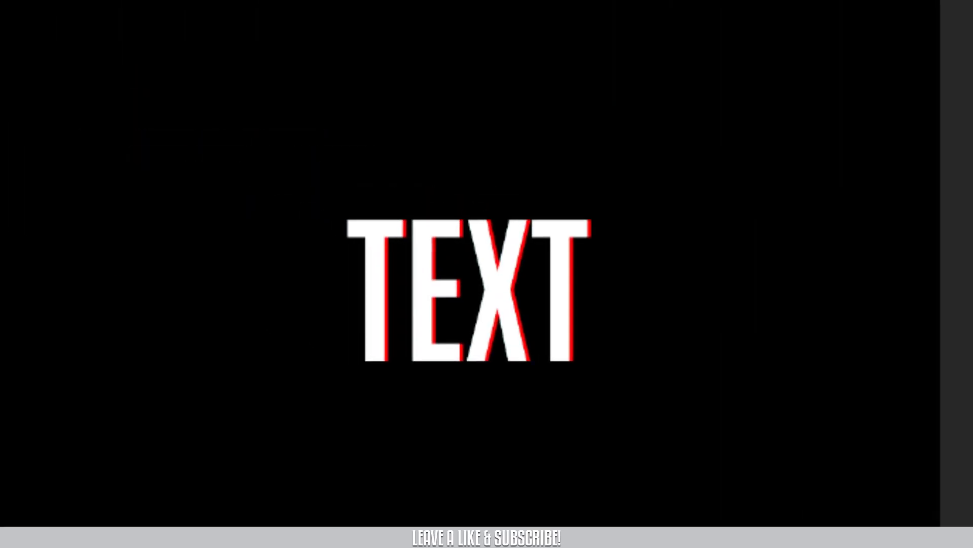
pyautogui.press('Left')
pyautogui.press('Left')
pyautogui.press('Left')
pyautogui.press('Left')
pyautogui.press('Left')
pyautogui.press('Left')
pyautogui.press('Left')
pyautogui.press('Left')
pyautogui.press('Left')
pyautogui.press('Left')
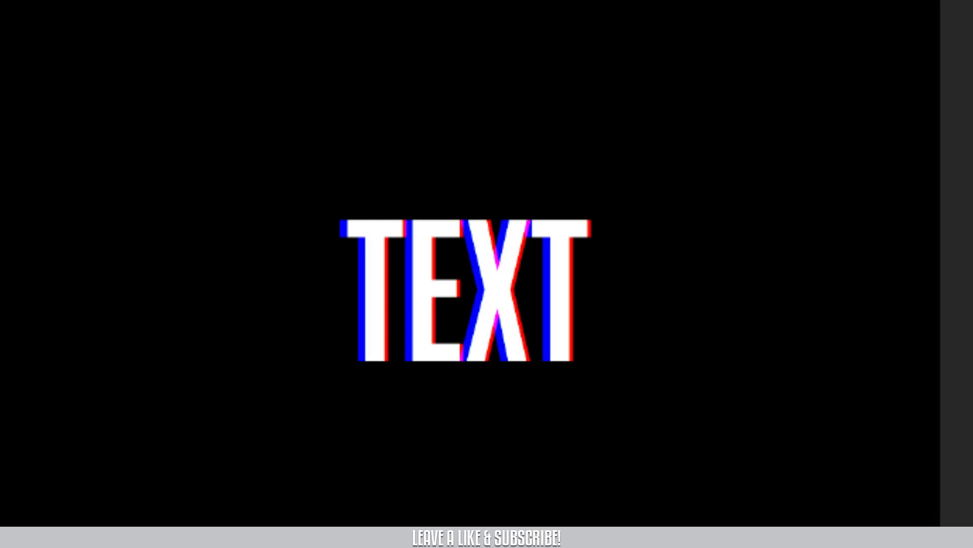
# - Nudge the green text copy 3 layer slightly right of and above the original text
pyautogui.press('Right')
pyautogui.press('Right')
pyautogui.press('Right')
pyautogui.press('Right')
pyautogui.press('Right')
pyautogui.press('Right')
pyautogui.press('Right')
pyautogui.press('Right')
pyautogui.press('Right')
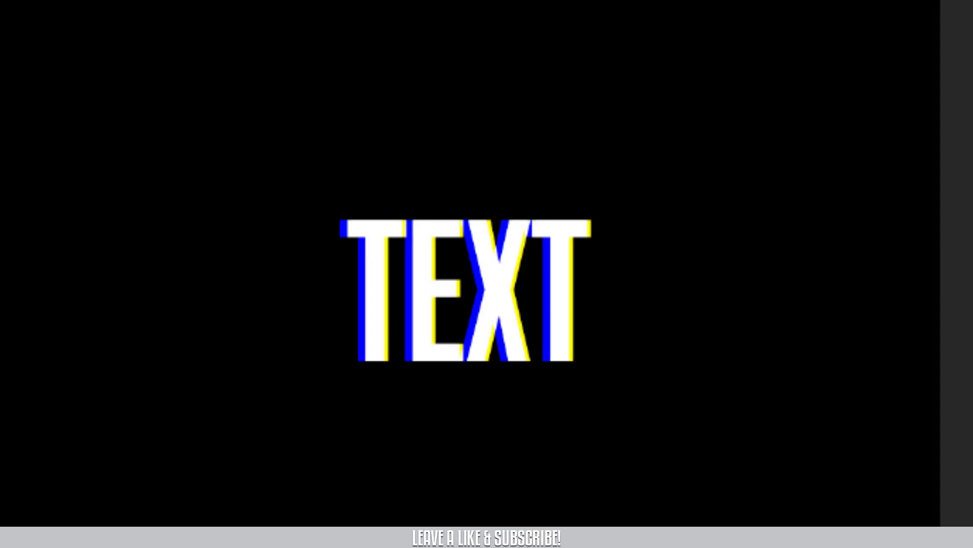
pyautogui.press('Up')
pyautogui.press('Up')
pyautogui.press('Left')
pyautogui.press('Left')
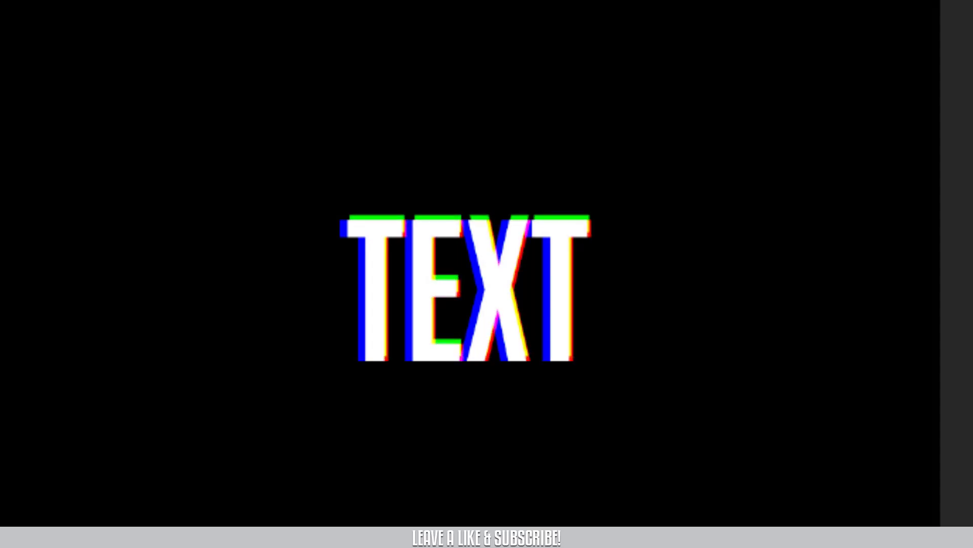
pyautogui.press('Down')
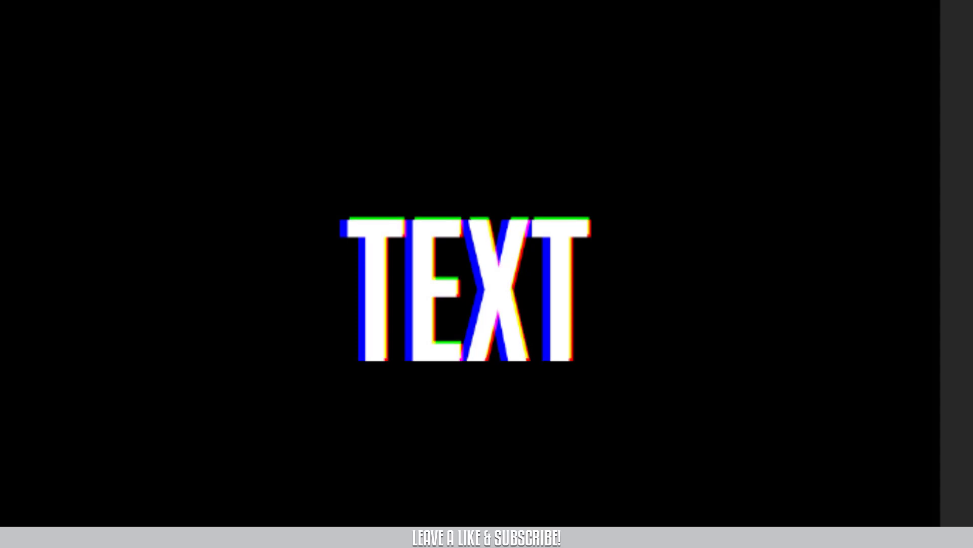
pyautogui.press('Left')
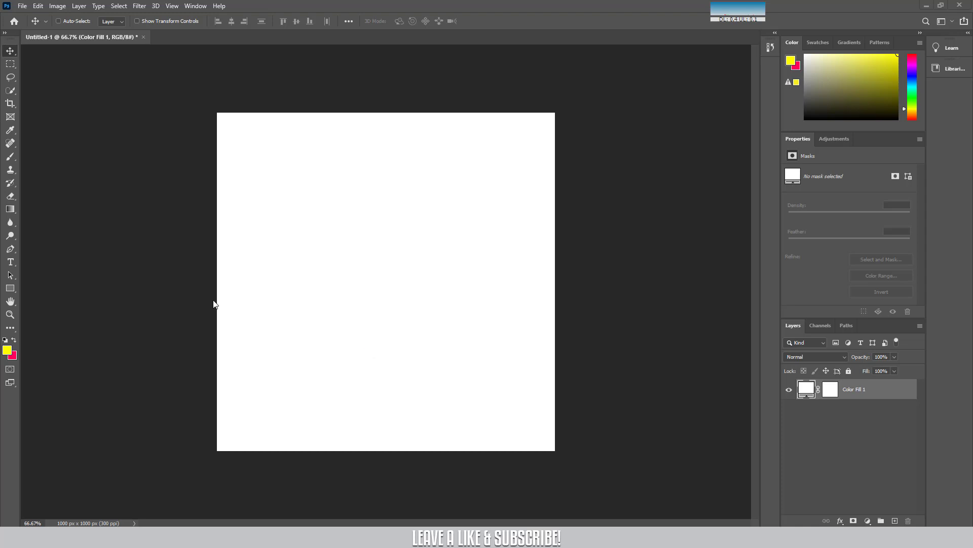
# - Add the yellow text "SUBSCRIBE" in Kenyan Coffee Bold, 45 pt, on the upper part of the white canvas
pyautogui.click(11, 263)
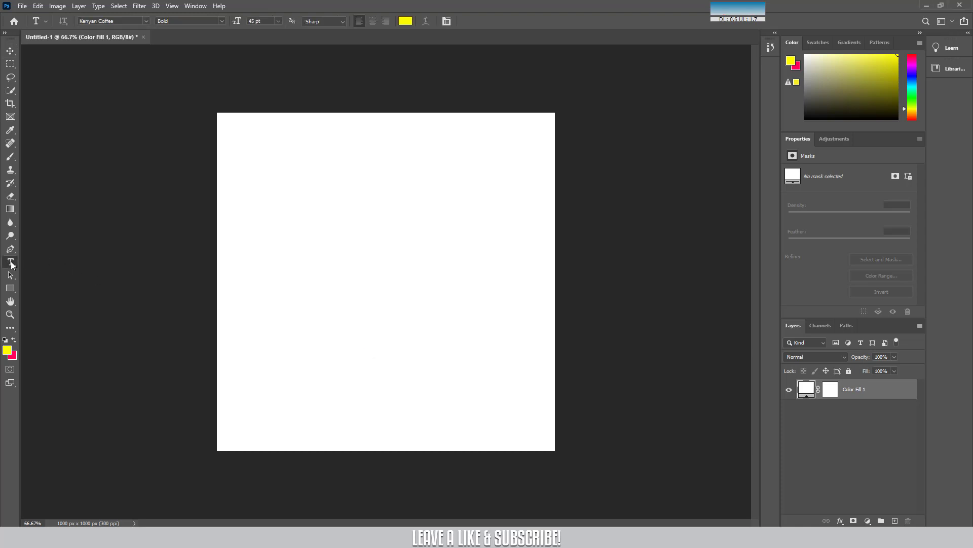
pyautogui.click(317, 236)
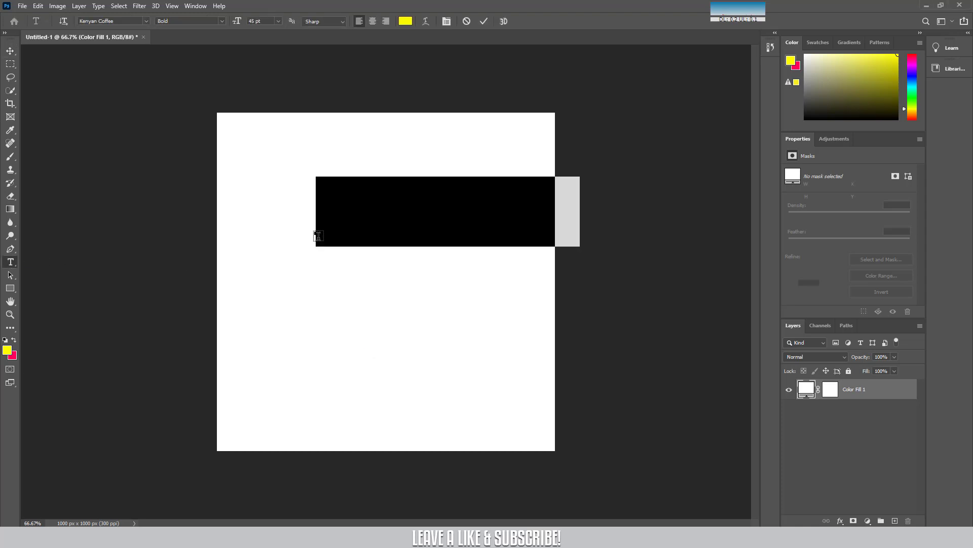
pyautogui.write('SUBS')
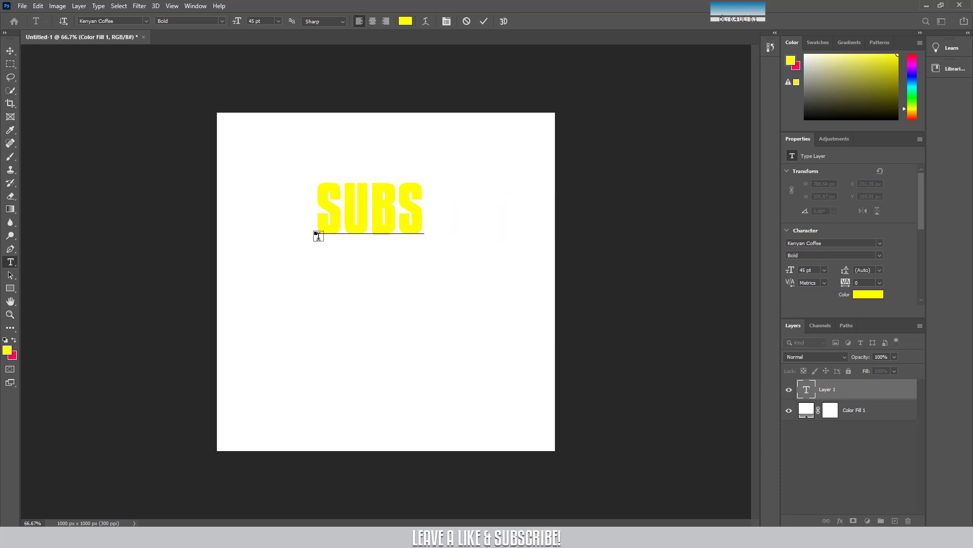
pyautogui.write('CRIBE')
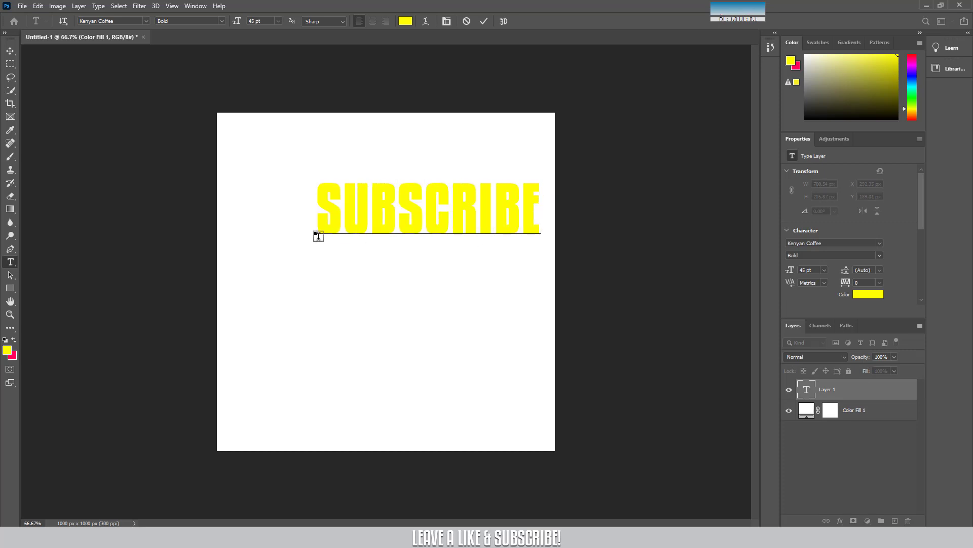
pyautogui.click(484, 21)
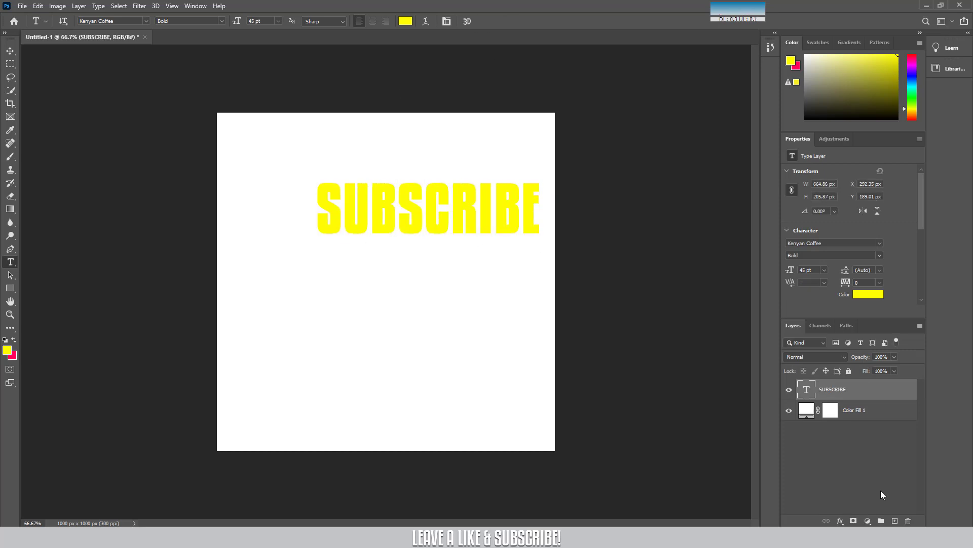
# - Add the yellow text "NOW" on a new layer and move it directly beneath SUBSCRIBE, aligned with its right end
pyautogui.click(899, 522)
pyautogui.click(353, 319)
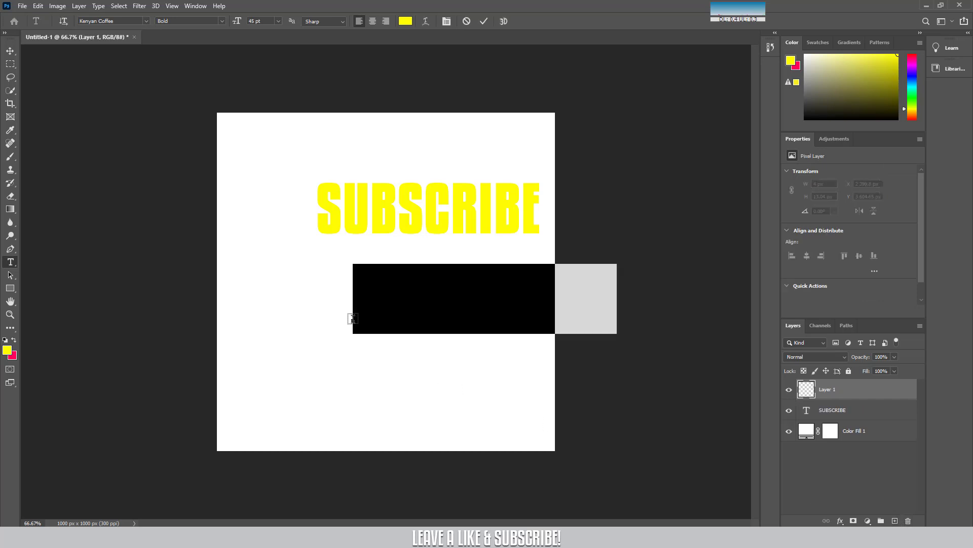
pyautogui.write('NOW')
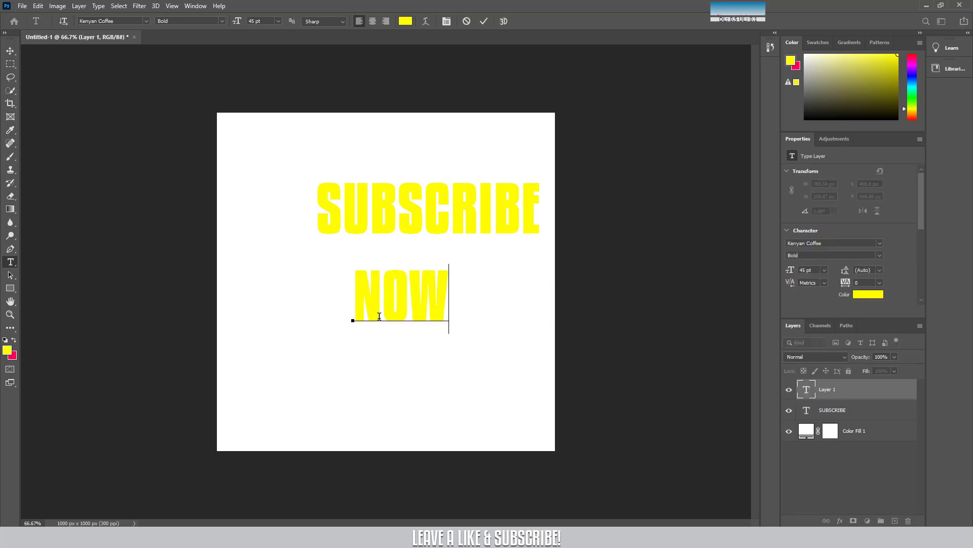
pyautogui.click(483, 21)
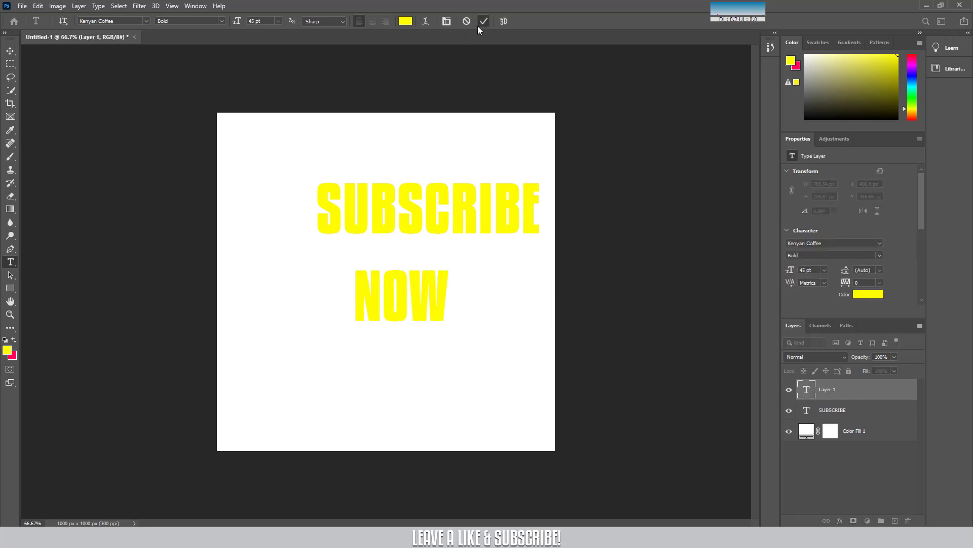
pyautogui.click(10, 51)
pyautogui.moveTo(402, 292); pyautogui.dragTo(492, 263)
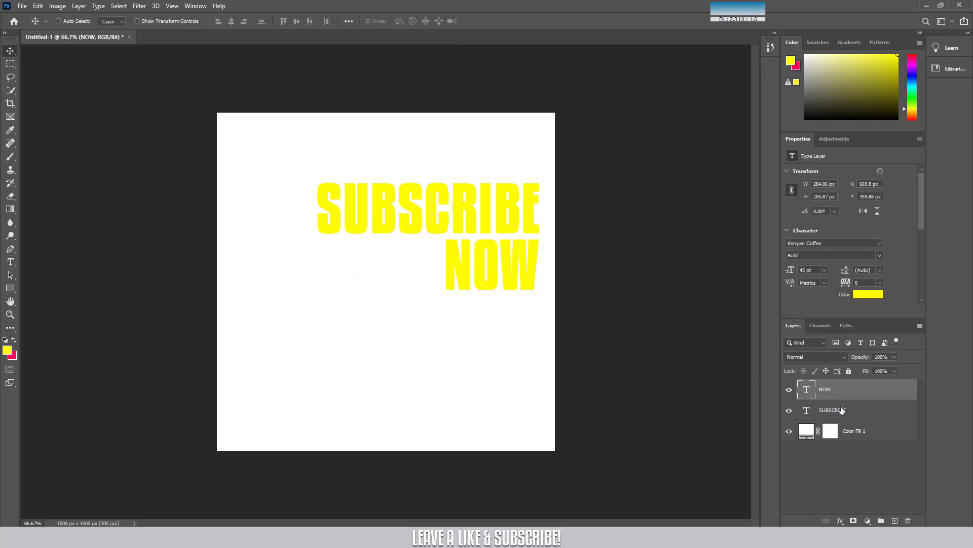
# - Select the SUBSCRIBE text layer
pyautogui.click(862, 411)
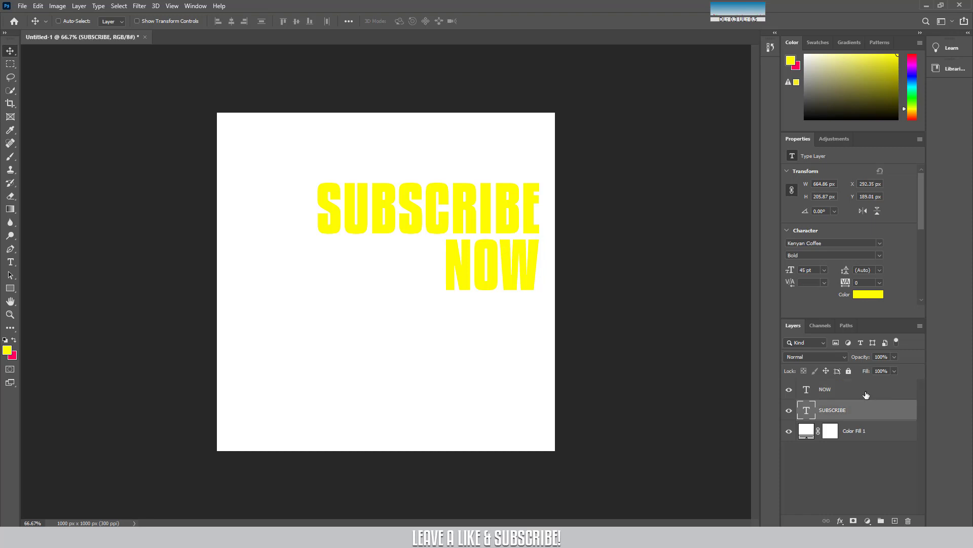